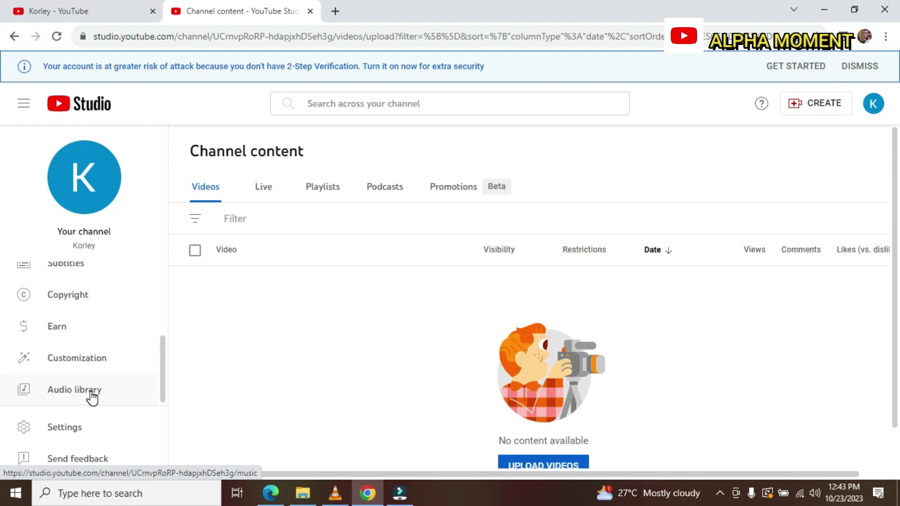
- Look through the channel's navigation sections and open the channel dashboard
left_click(162, 386)
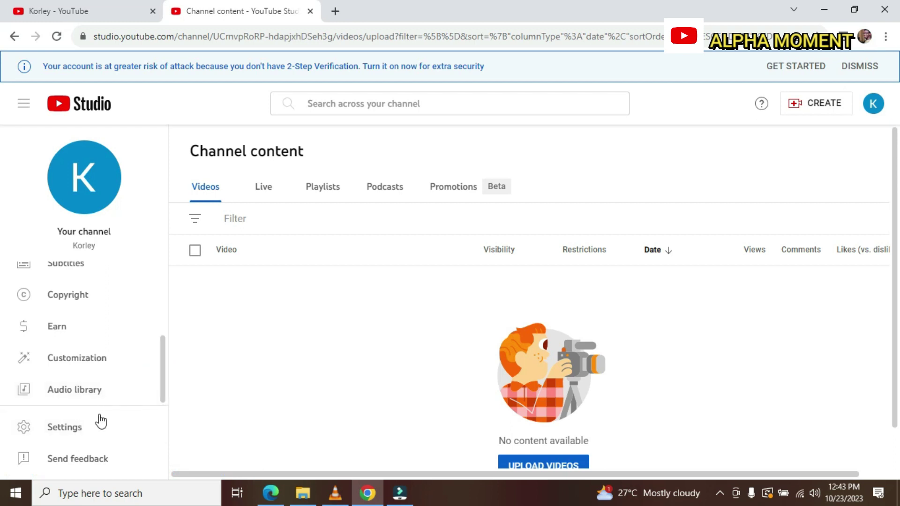
left_click(162, 385)
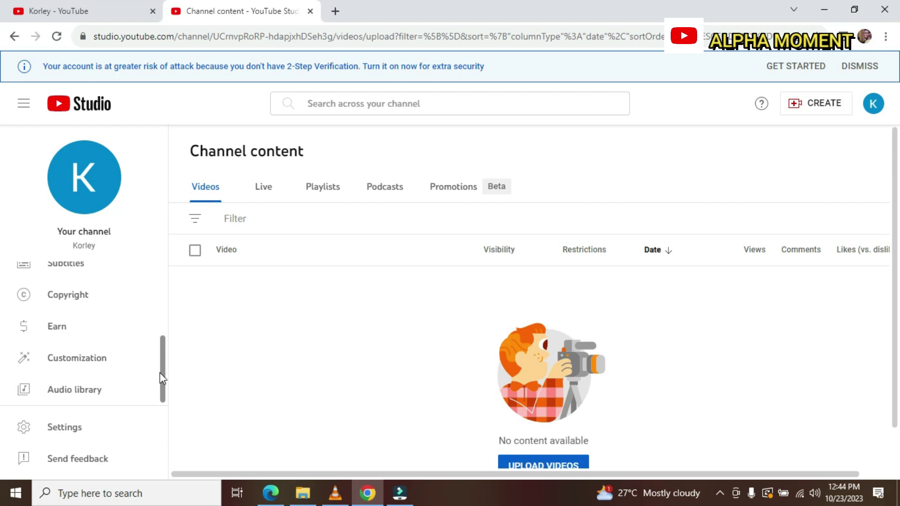
left_click_drag(165, 382, 173, 293)
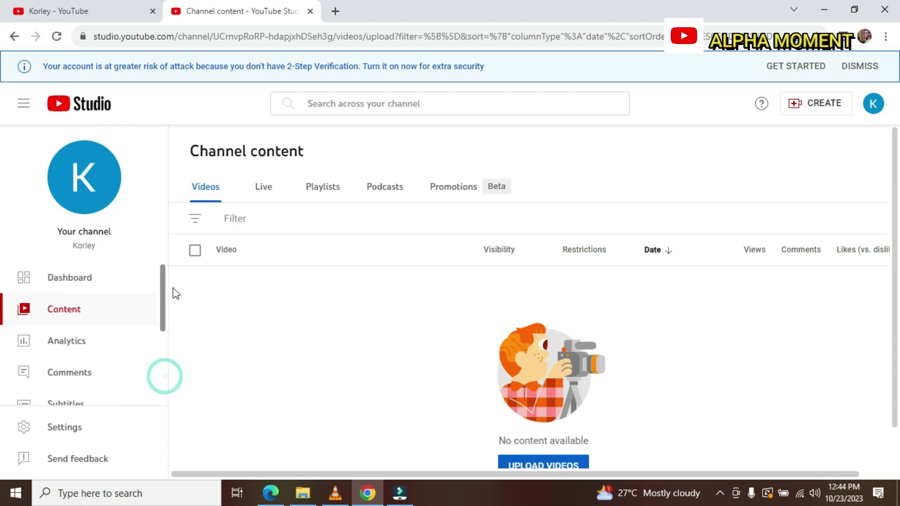
left_click(75, 290)
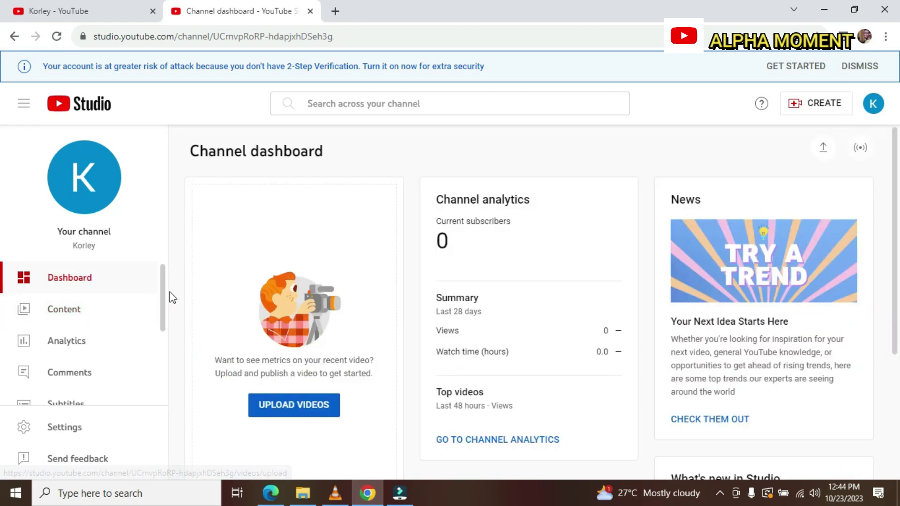
- Open the channel customization page and review its layout options for video spotlight and featured sections
left_click_drag(170, 299, 177, 439)
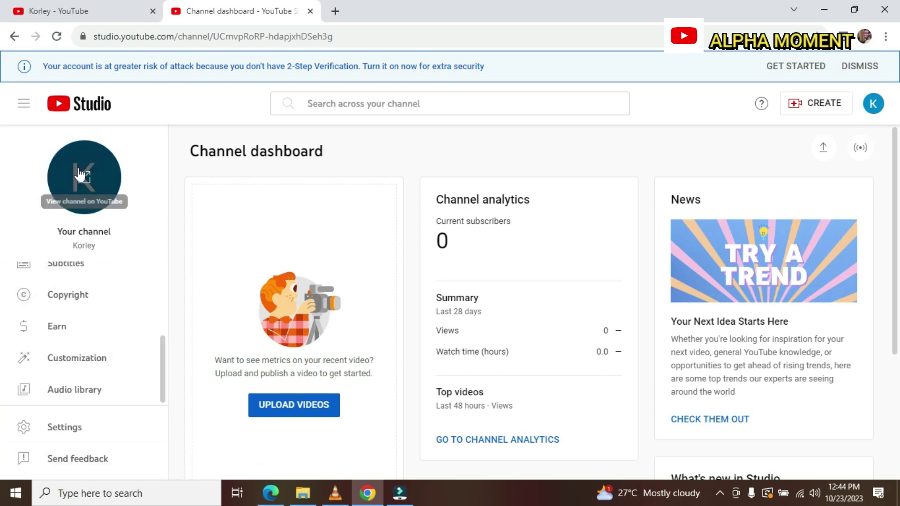
left_click(77, 188)
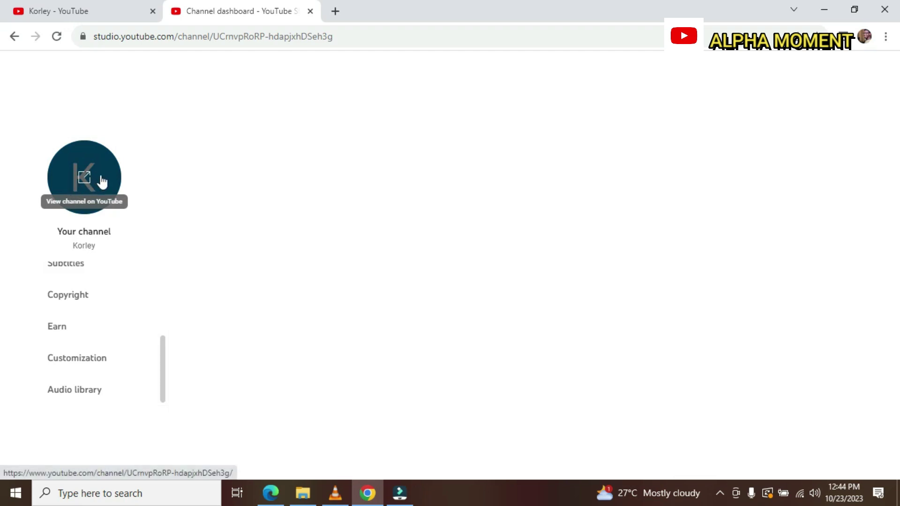
left_click(162, 347)
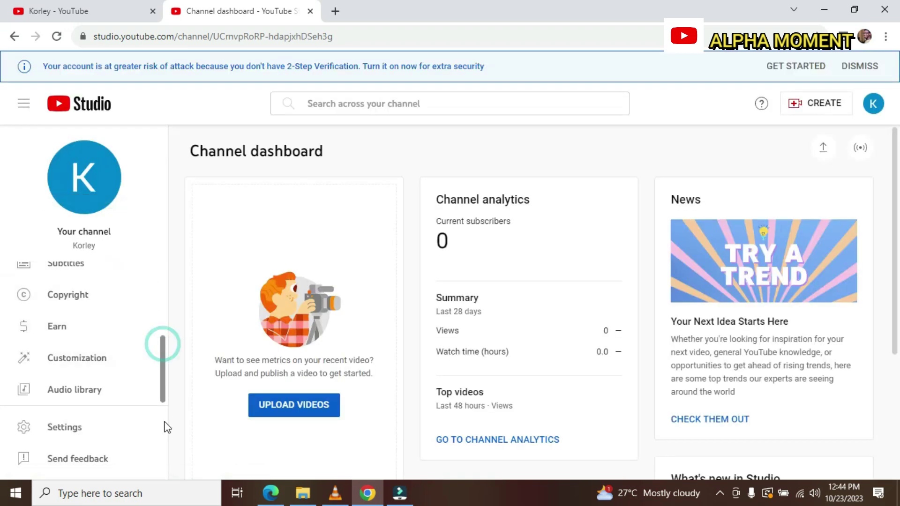
left_click(91, 366)
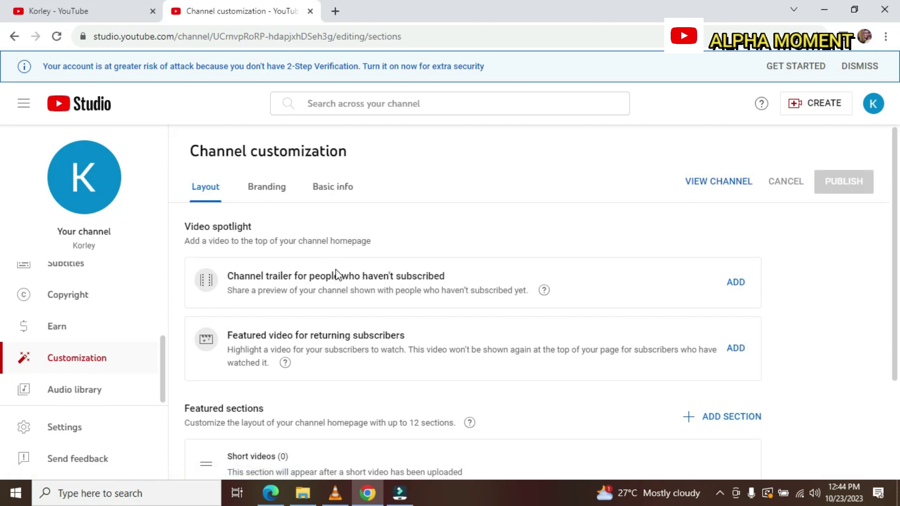
scroll(1, 151, "down", 3)
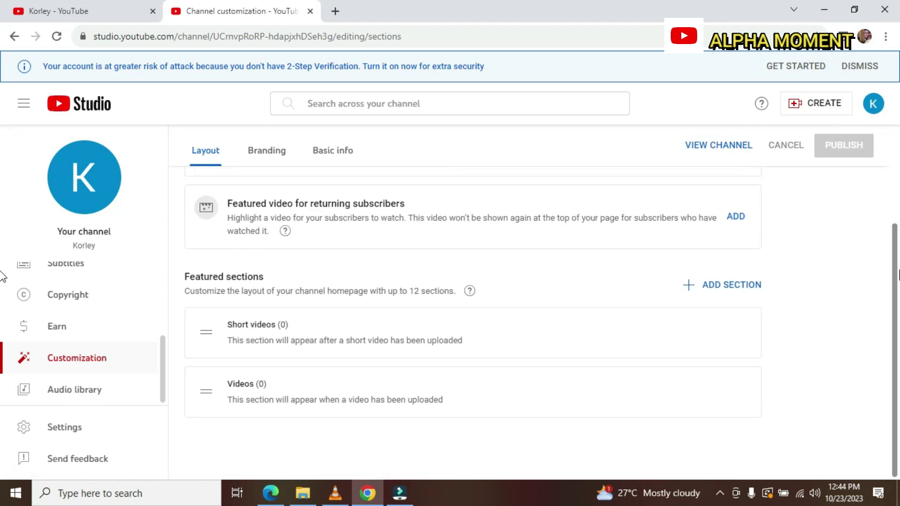
scroll(887, 214, "up", 3)
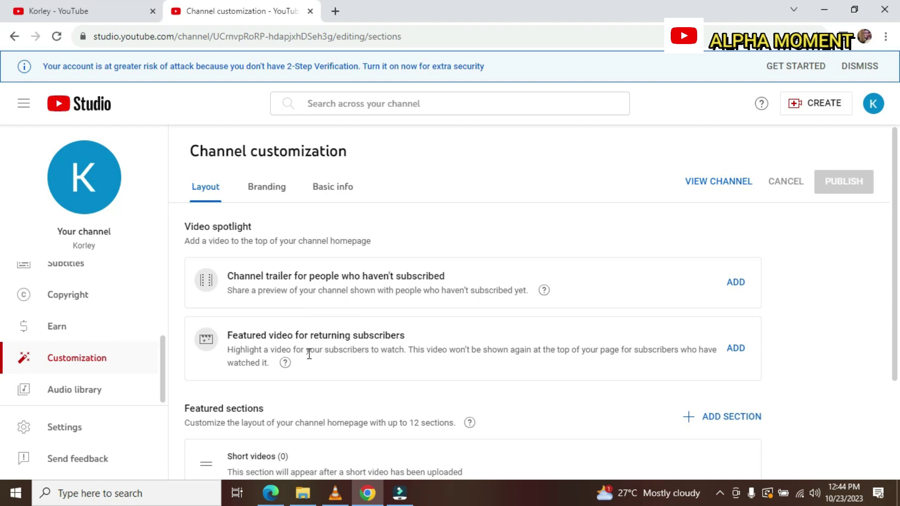
- Open the channel's branding settings and review the picture, banner image and video watermark requirements
left_click(267, 188)
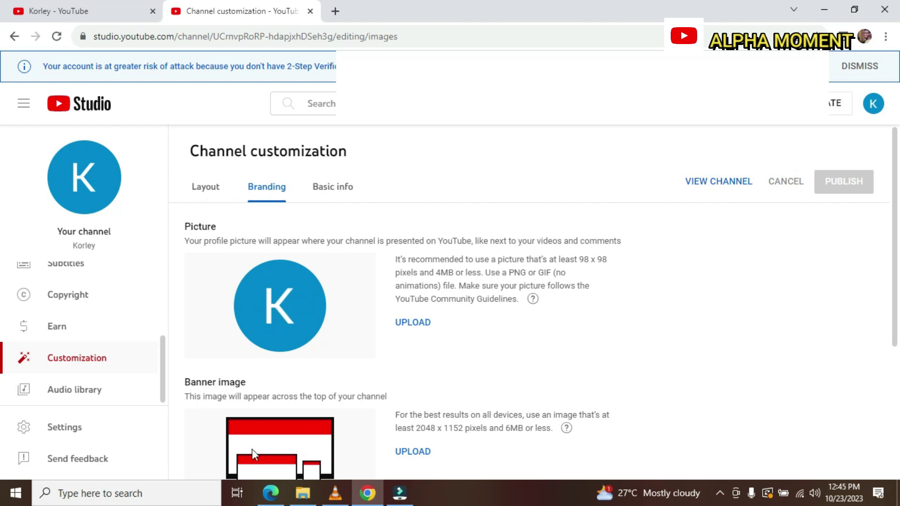
left_click_drag(897, 206, 892, 331)
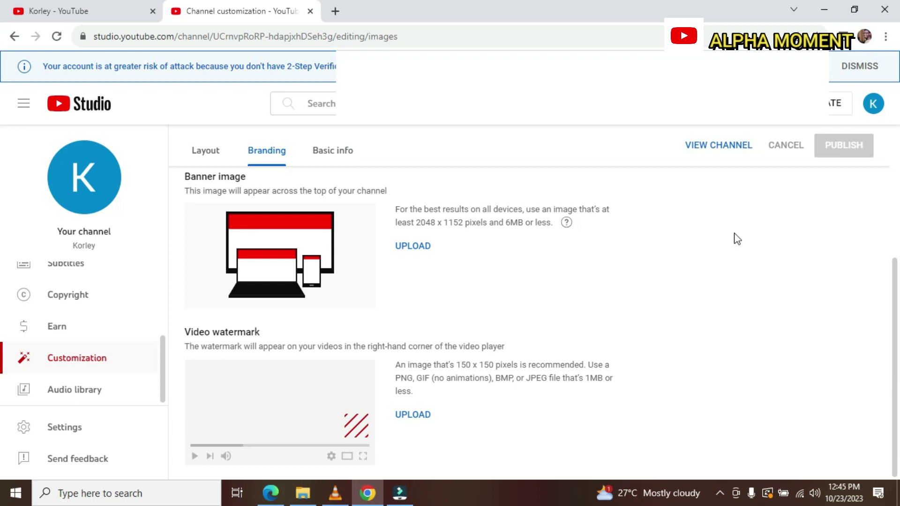
left_click_drag(898, 251, 898, 147)
- Open canva.com in a new browser tab, dismissing the Chrome customization prompt and Canva's welcome pop-up
left_click(335, 10)
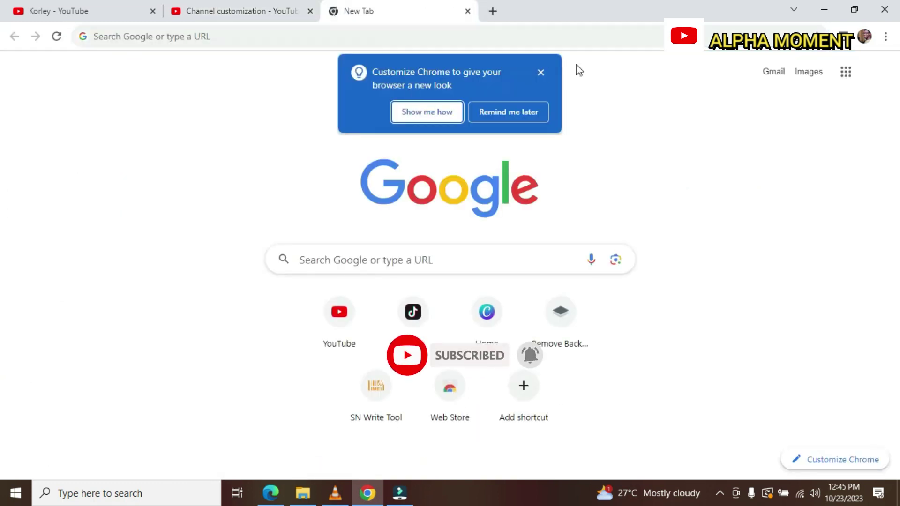
left_click(540, 72)
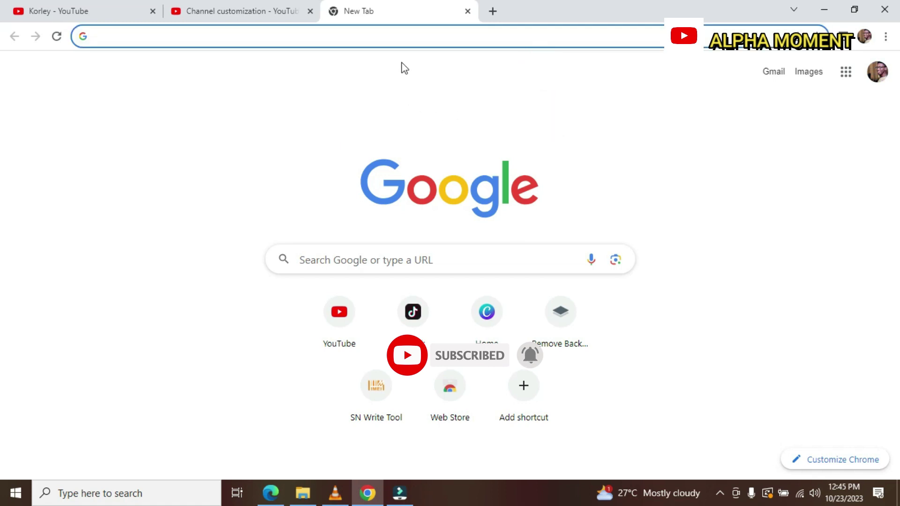
left_click(415, 45)
type("canva.com")
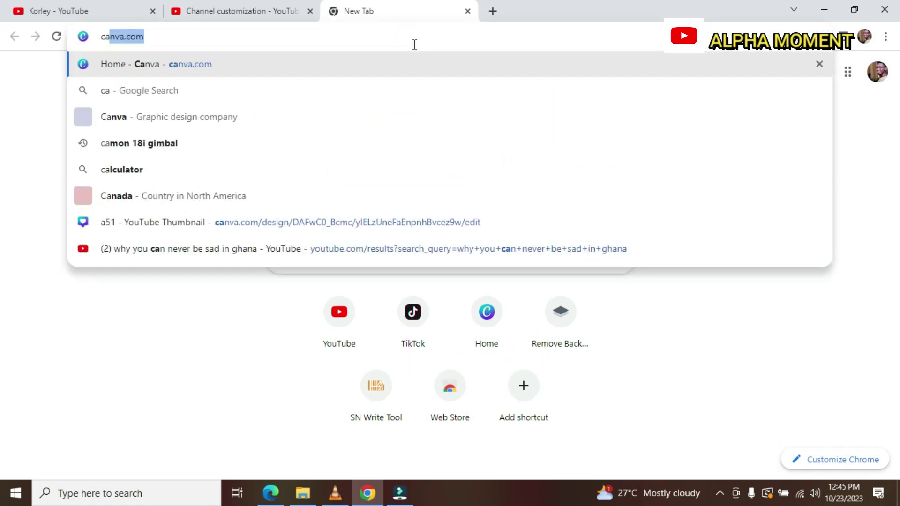
key("Return")
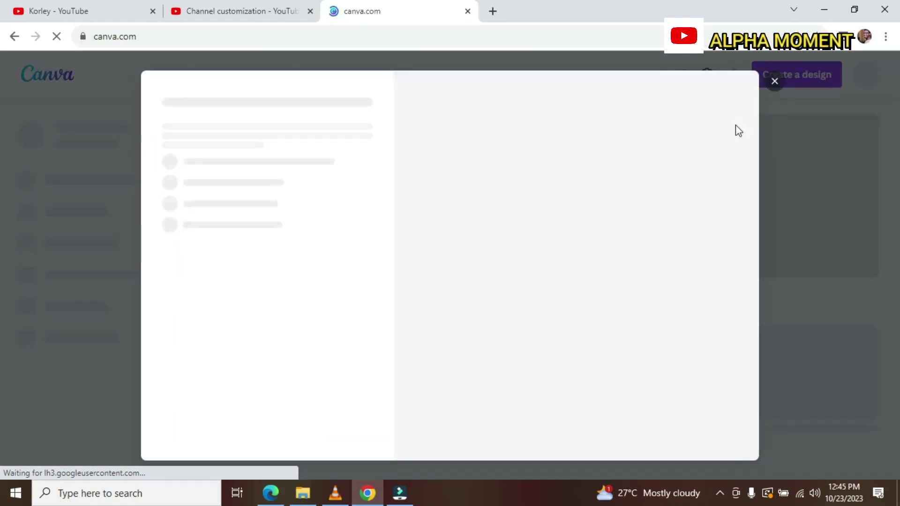
left_click(775, 82)
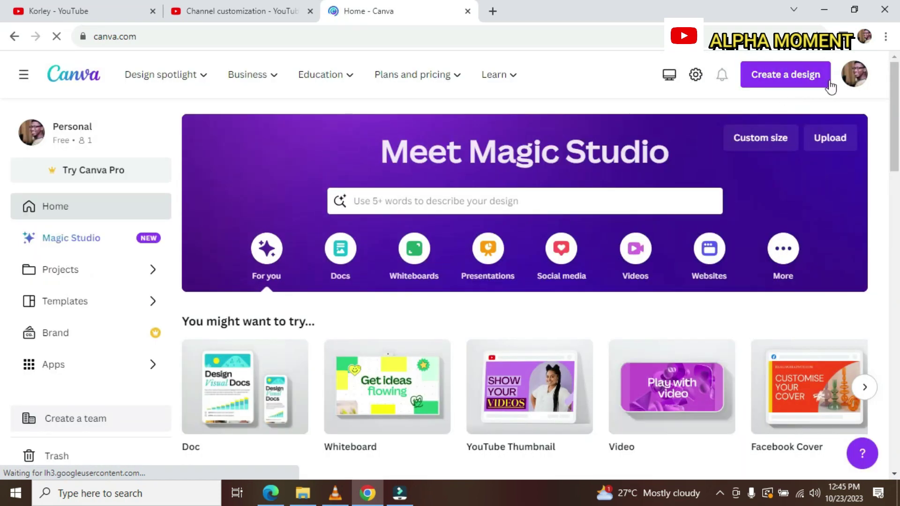
left_click_drag(894, 111, 895, 65)
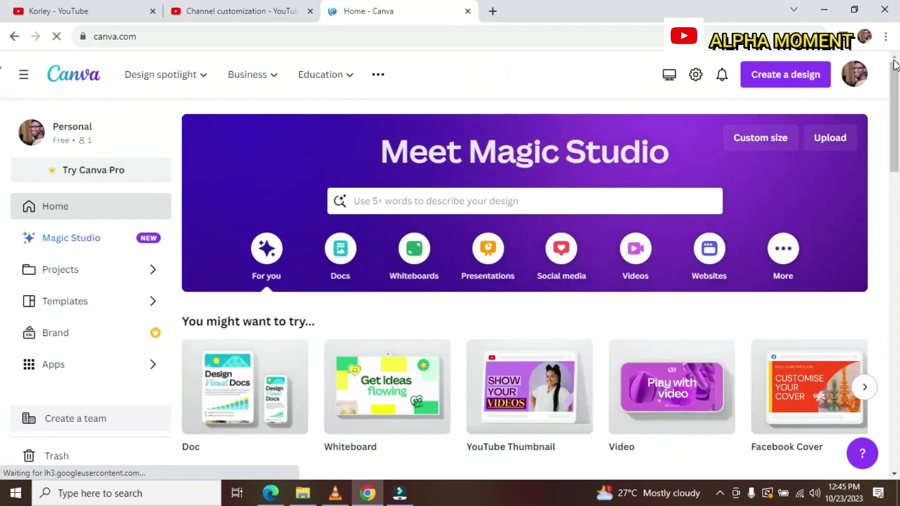
- Search the Canva templates for "youtube logo"
left_click(553, 198)
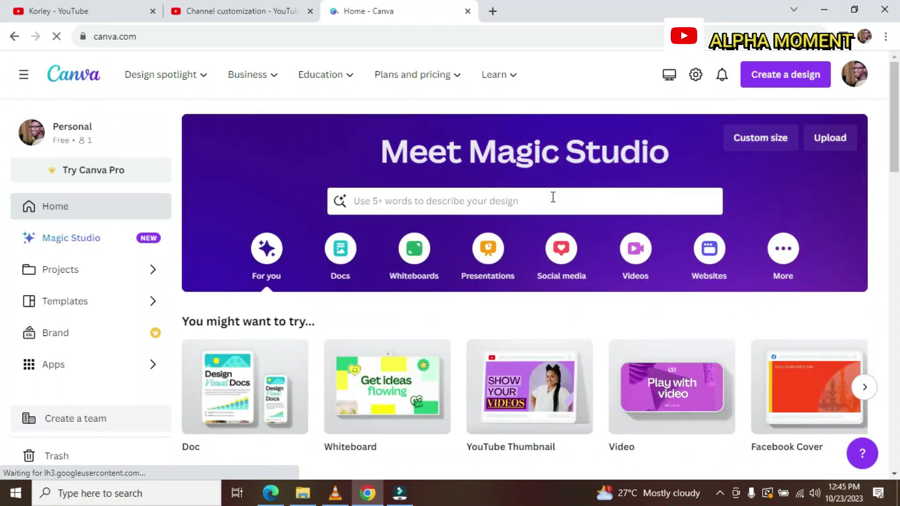
type("y")
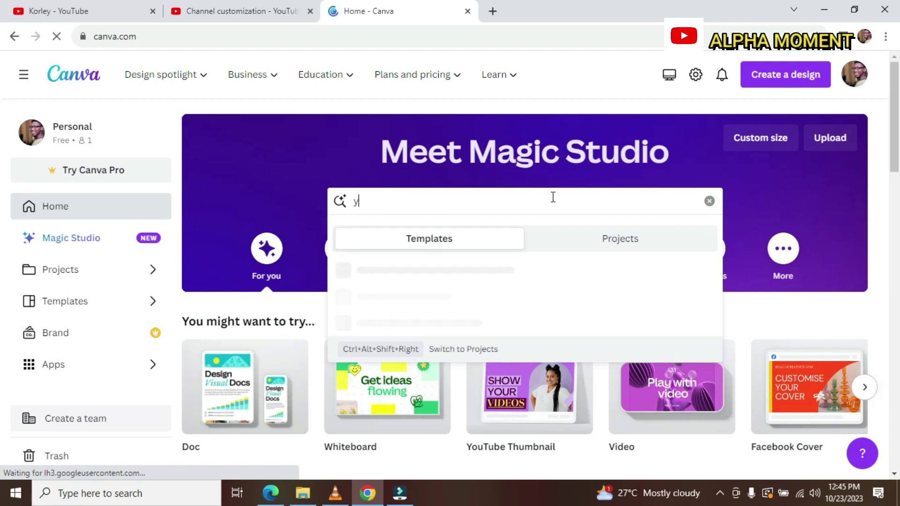
type("out")
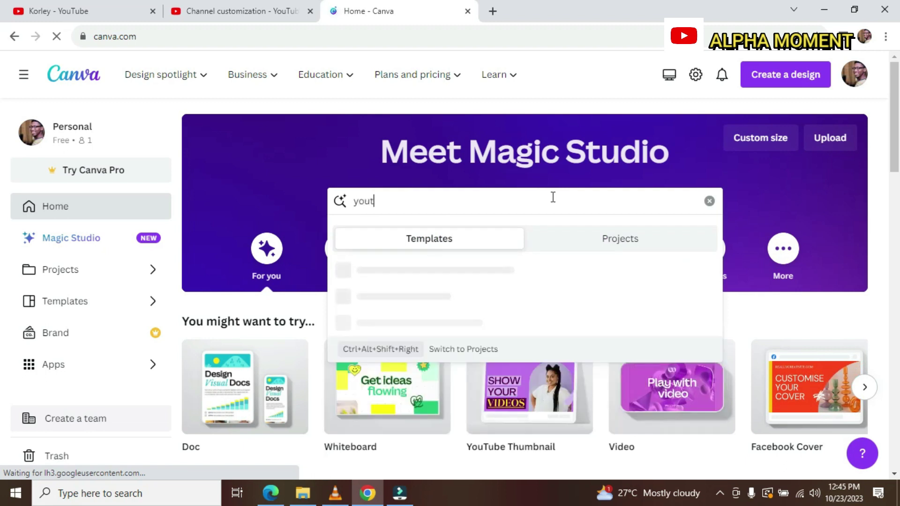
type("ube logo")
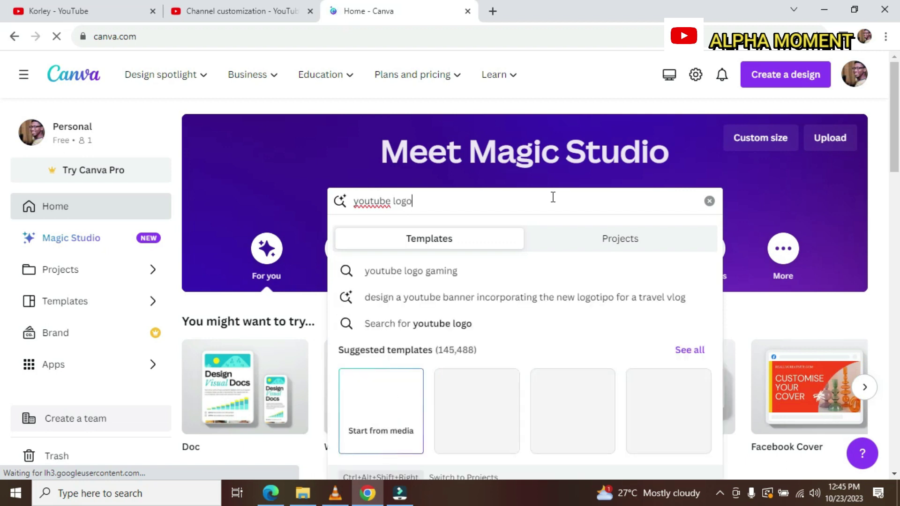
key("Return")
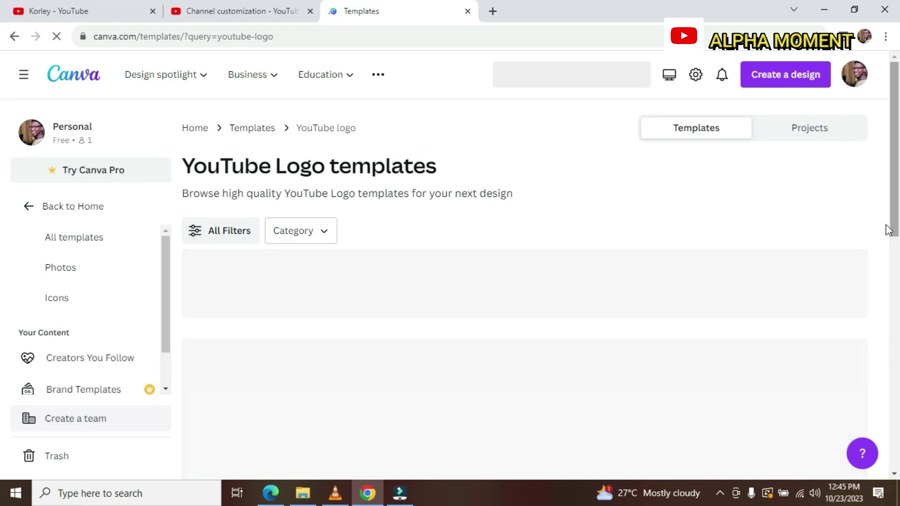
- Browse the logo templates and open the Colorful Modern Stream C Free Logo template for customizing
scroll(2, 218, "down", 3)
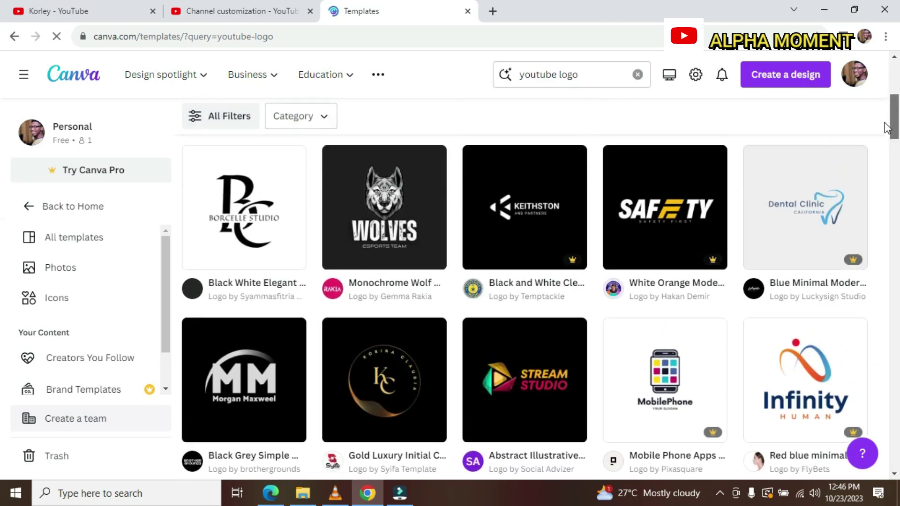
left_click_drag(891, 237, 897, 96)
scroll(609, 211, "down", 1)
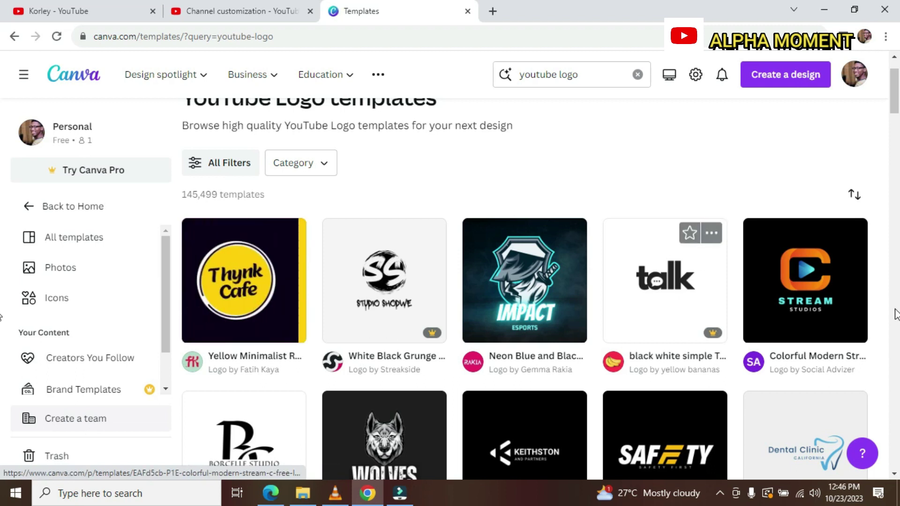
left_click(807, 290)
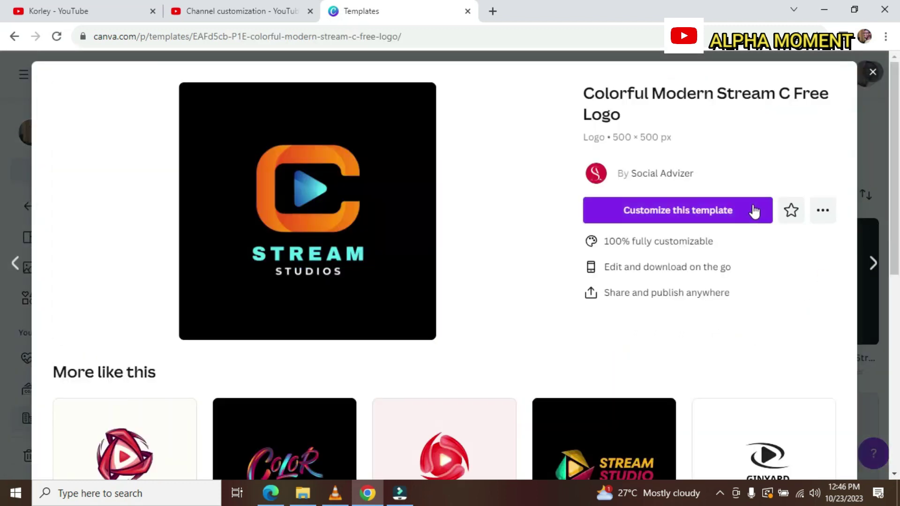
left_click(709, 211)
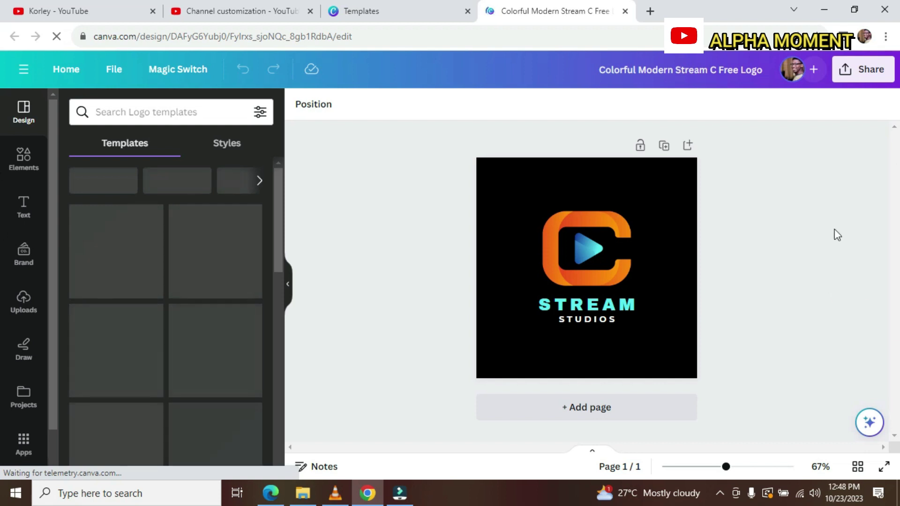
- Replace the logo's STREAM heading text with KINGCOB
double_click(587, 313)
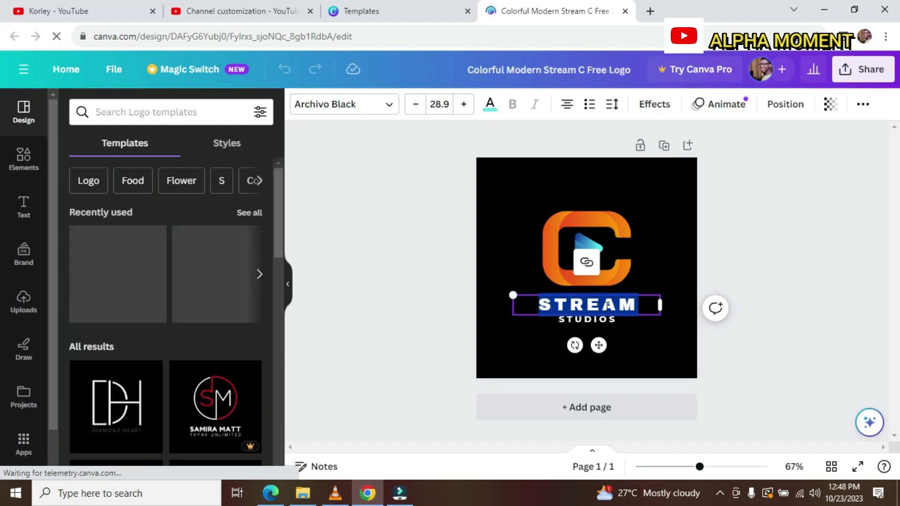
type("KI")
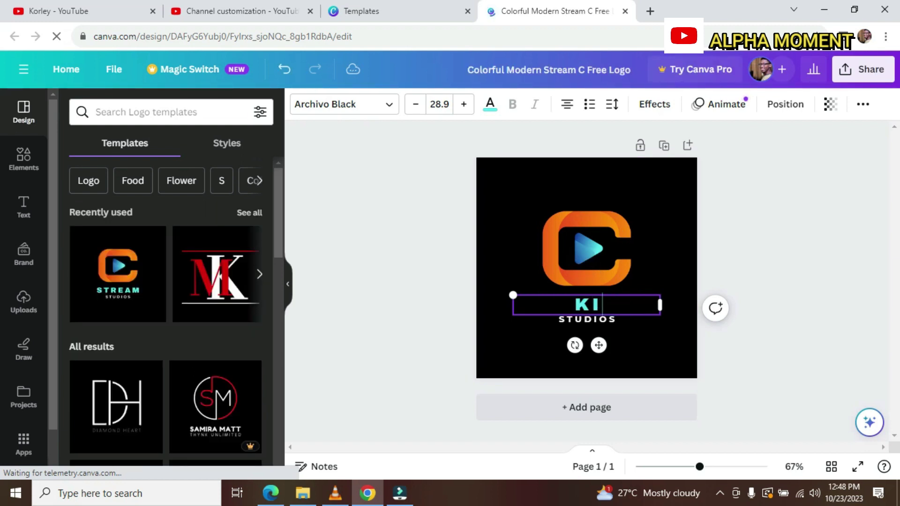
type("NG")
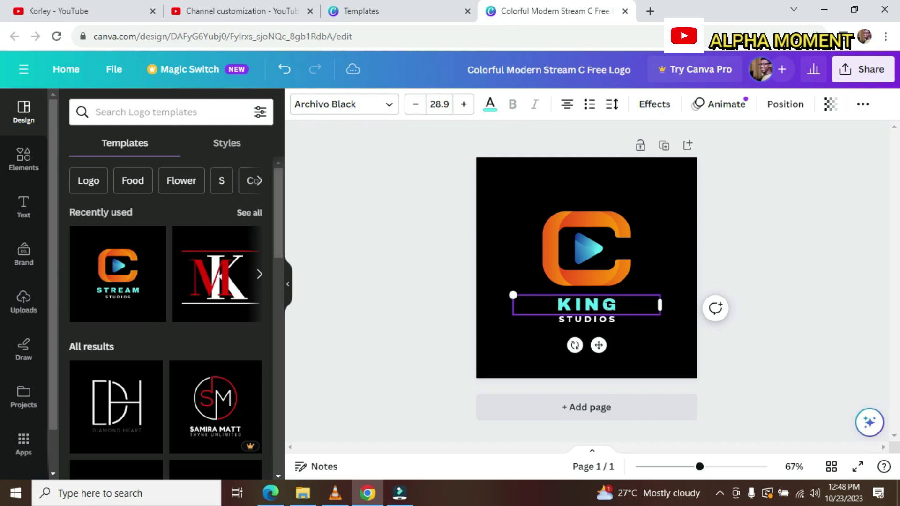
type("CO")
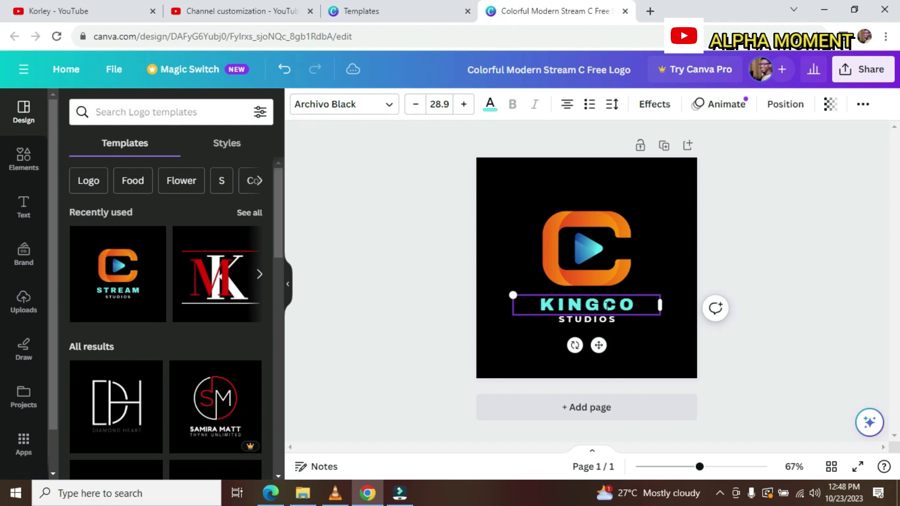
type("B")
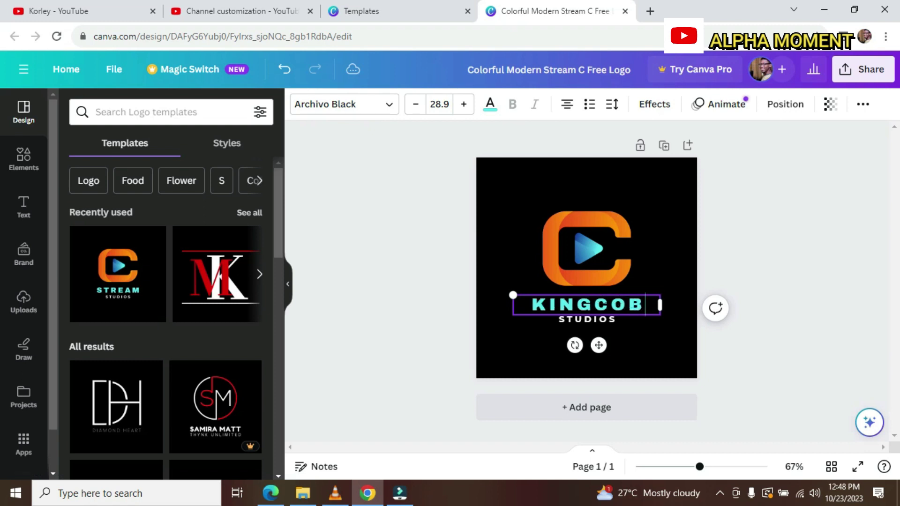
- Replace the logo's STUDIOS subtitle with TV and select the orange C play graphic above the text
double_click(597, 323)
type("TV")
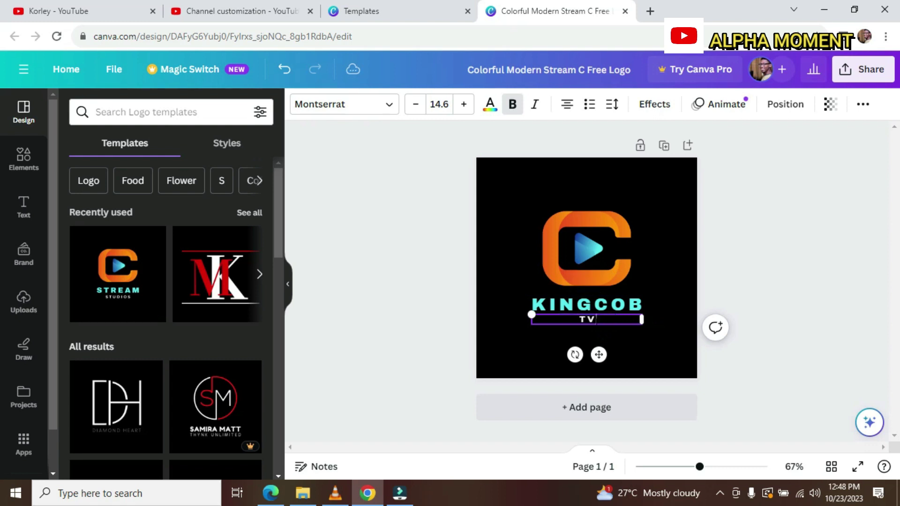
left_click(802, 263)
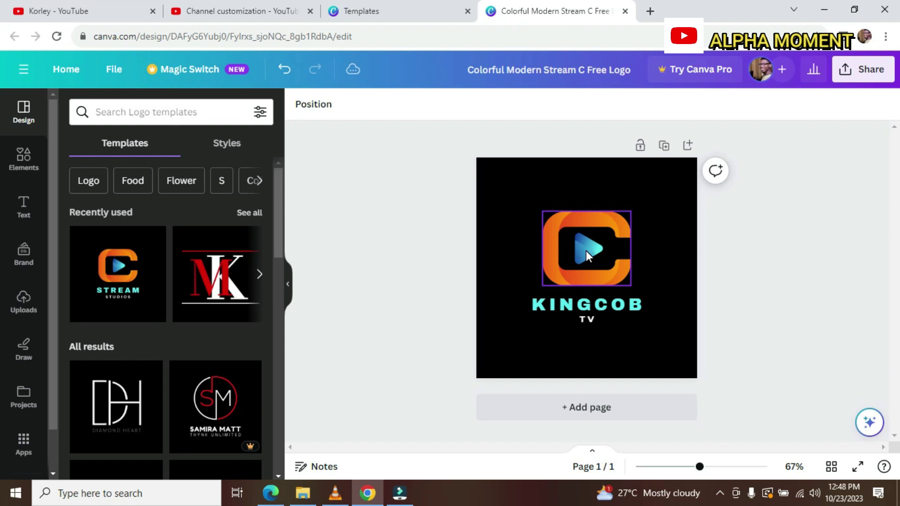
left_click(586, 255)
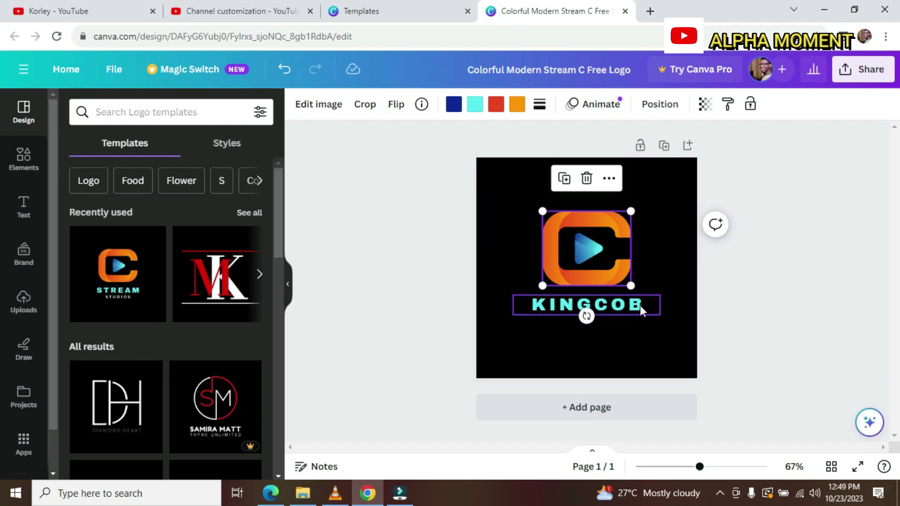
- Download the finished KINGCOB TV logo as a PNG and open the browser's list of downloads
left_click(848, 226)
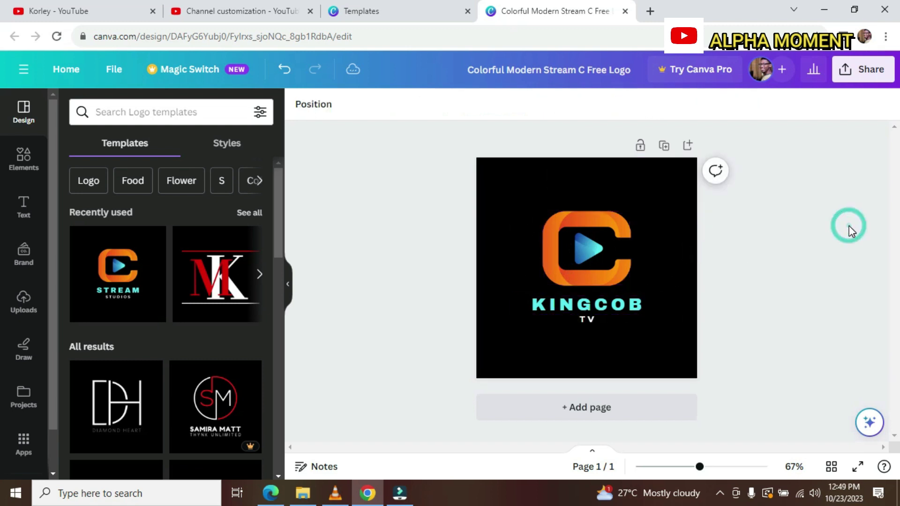
left_click(862, 69)
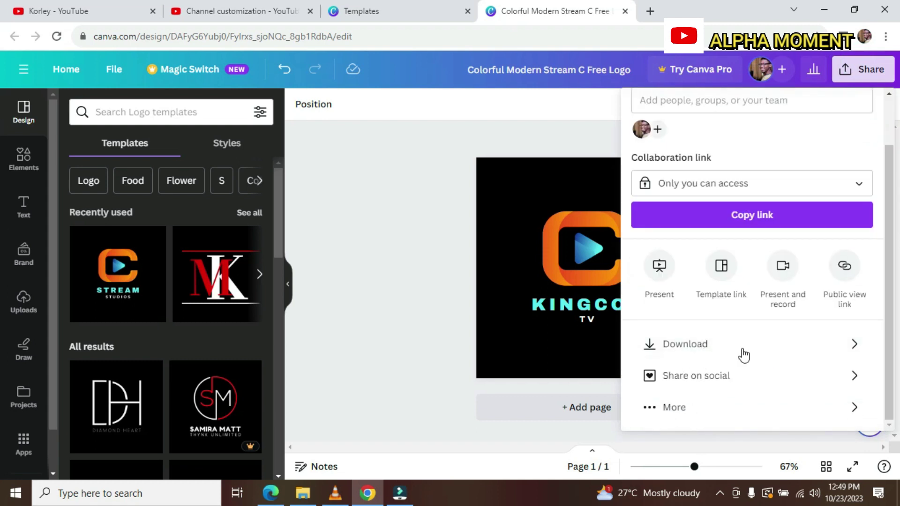
left_click(783, 354)
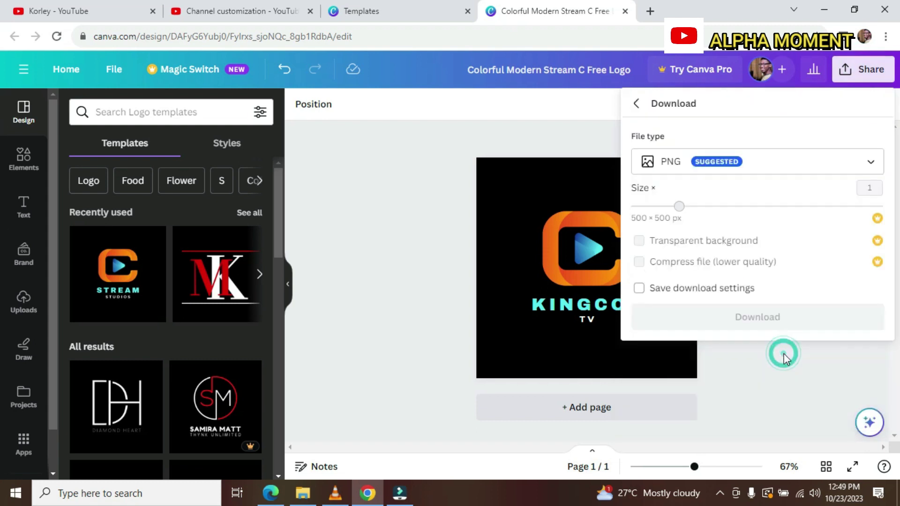
left_click(828, 172)
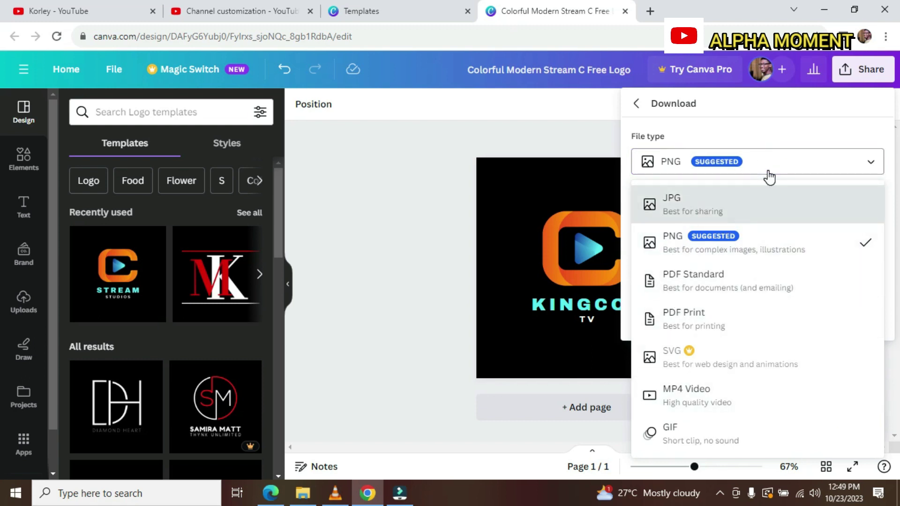
left_click(738, 175)
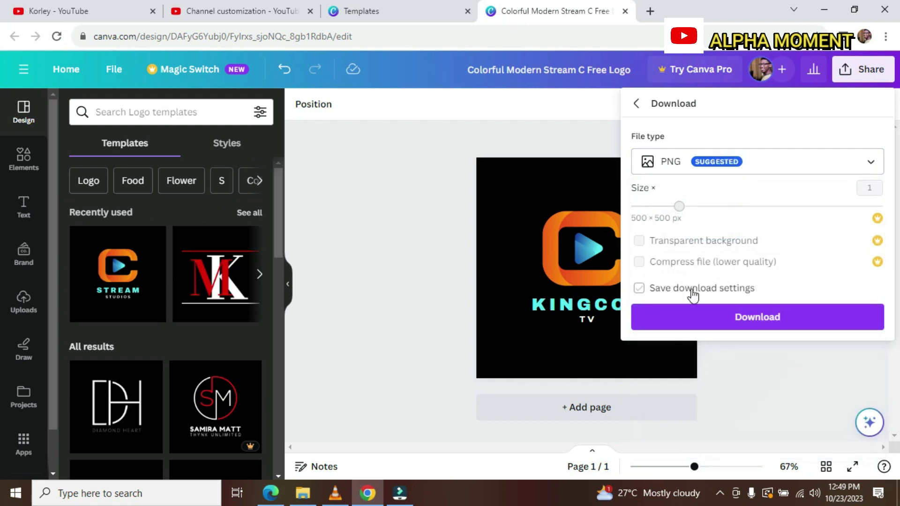
left_click(716, 323)
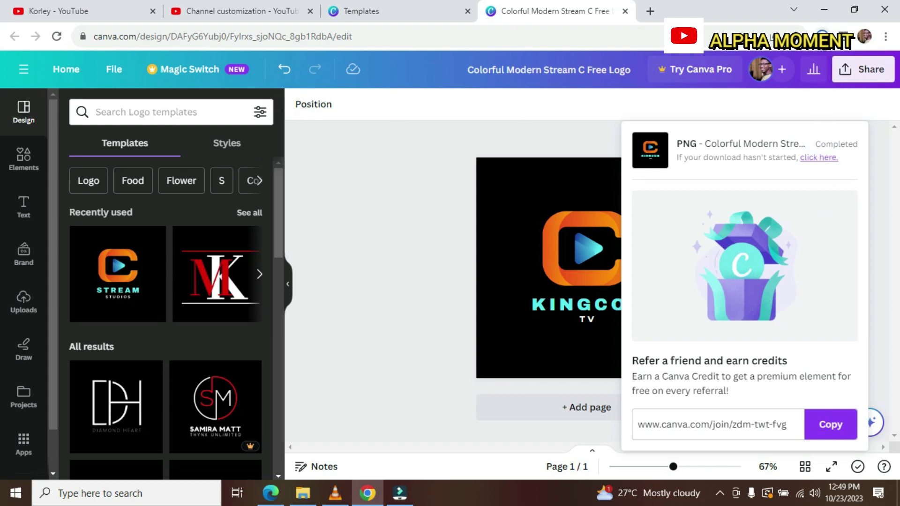
left_click(822, 38)
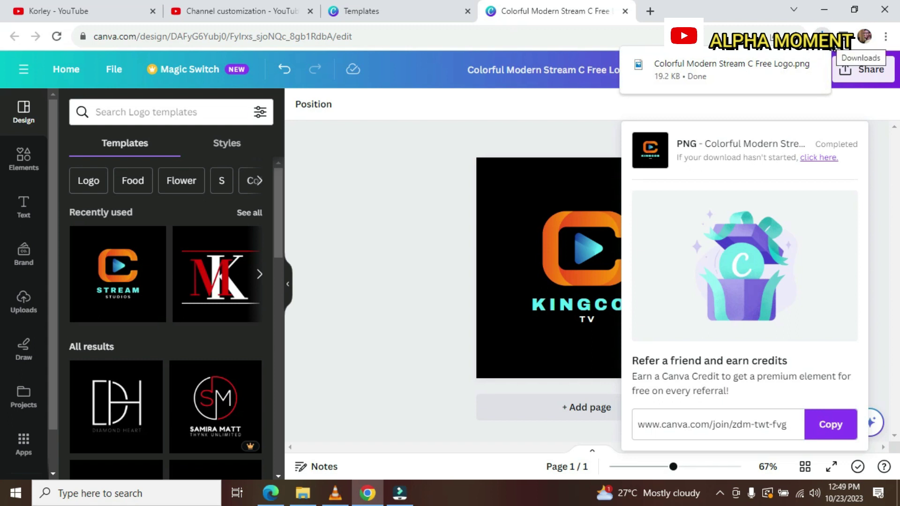
- Switch to YouTube Studio and upload the downloaded logo as the channel's profile picture, keeping the full-image crop
left_click(273, 10)
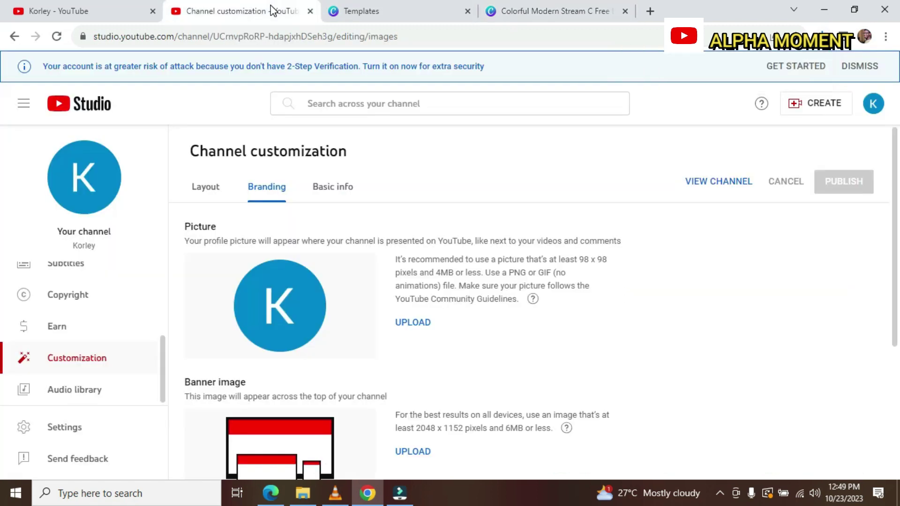
left_click(415, 324)
left_click(414, 326)
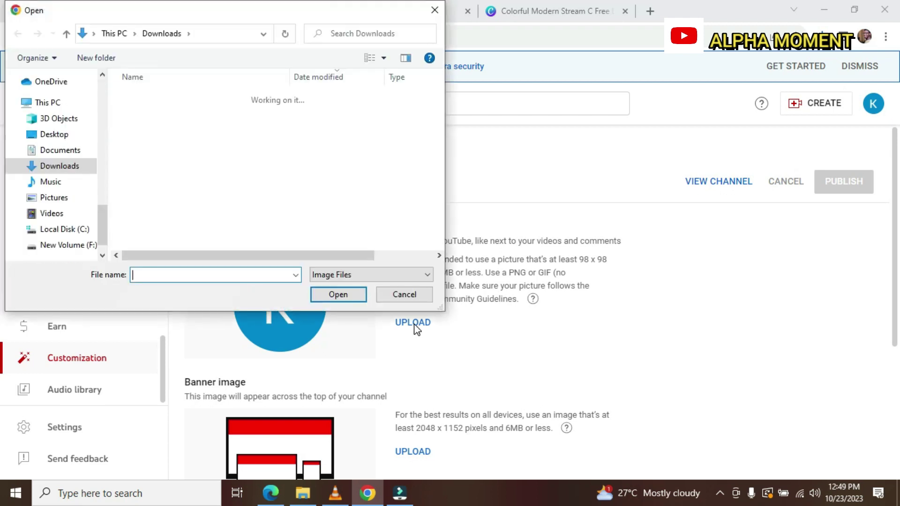
double_click(215, 115)
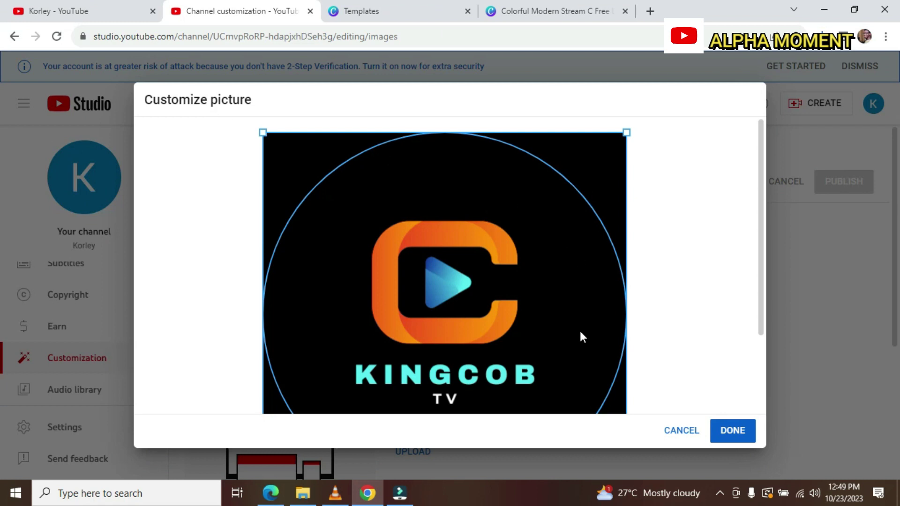
left_click_drag(760, 280, 745, 365)
left_click(731, 434)
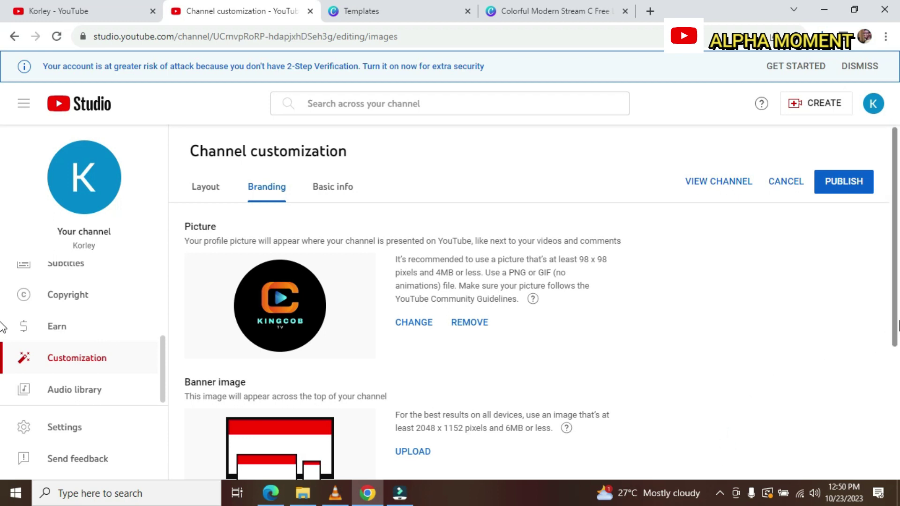
- Examine the picture, banner image and video watermark sections of the channel's branding settings
scroll(516, 304, "down", 2)
scroll(888, 307, "up", 2)
scroll(898, 327, "down", 3)
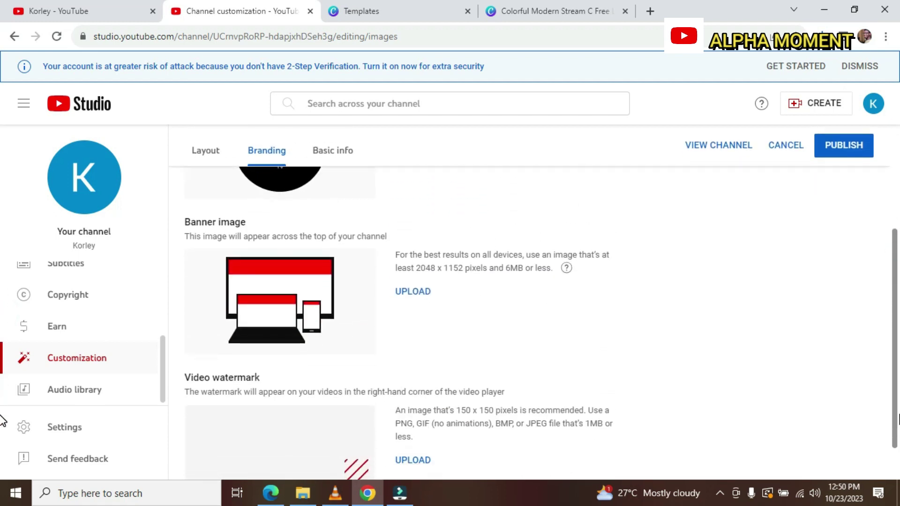
scroll(897, 422, "down", 1)
scroll(893, 398, "up", 3)
scroll(891, 364, "up", 1)
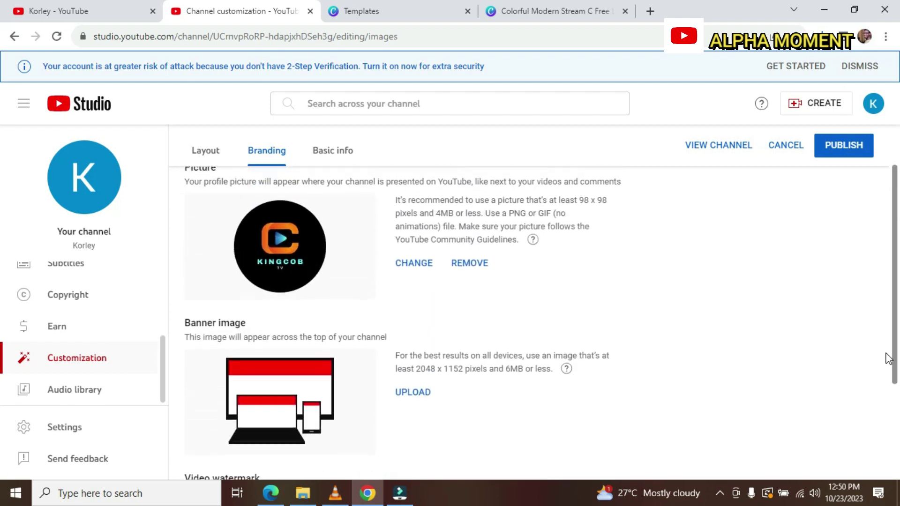
scroll(888, 399, "down", 3)
scroll(891, 446, "down", 1)
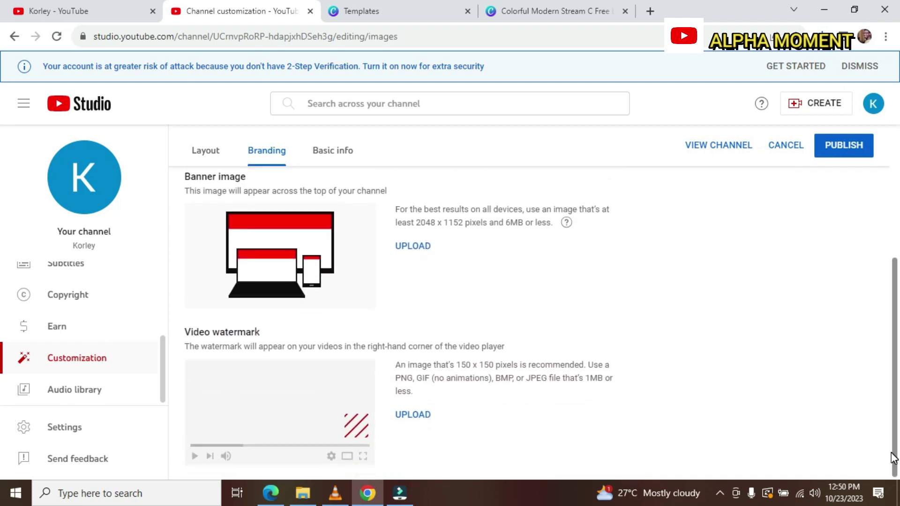
scroll(891, 422, "up", 4)
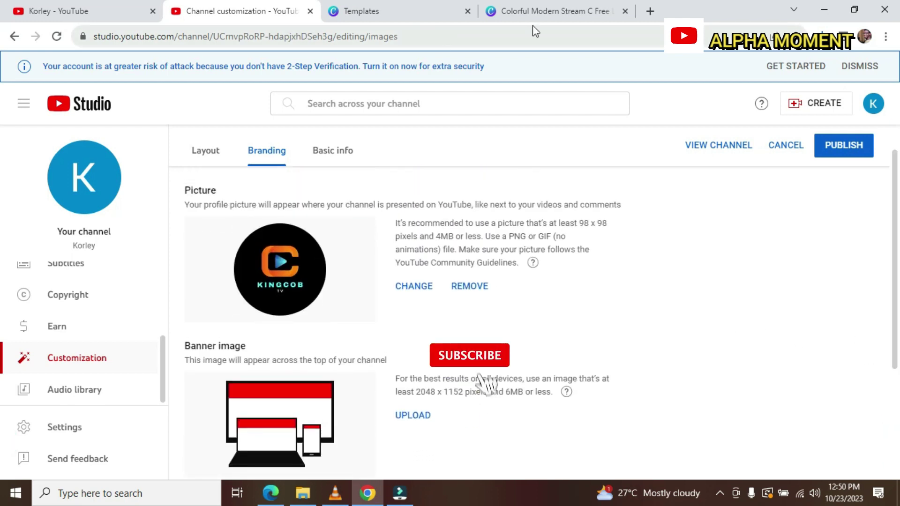
- Switch back to the Canva templates page and close the logo template preview
left_click(565, 11)
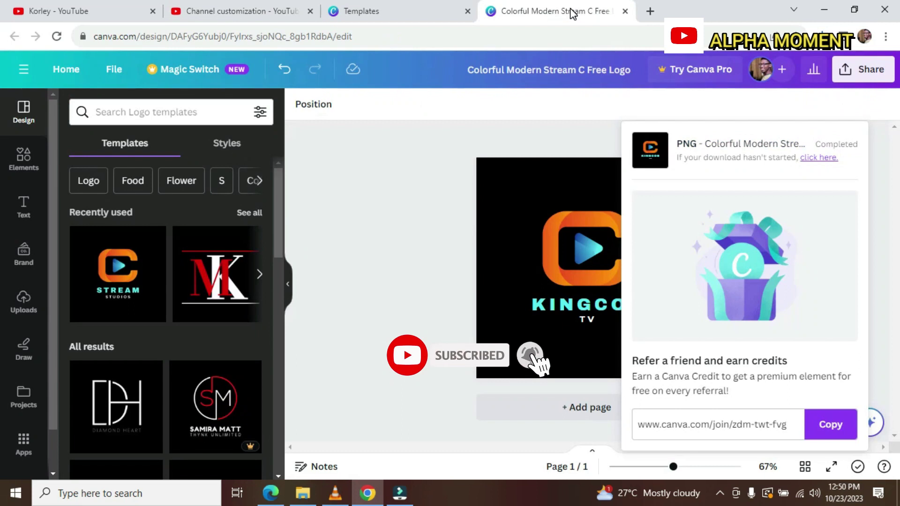
left_click(387, 14)
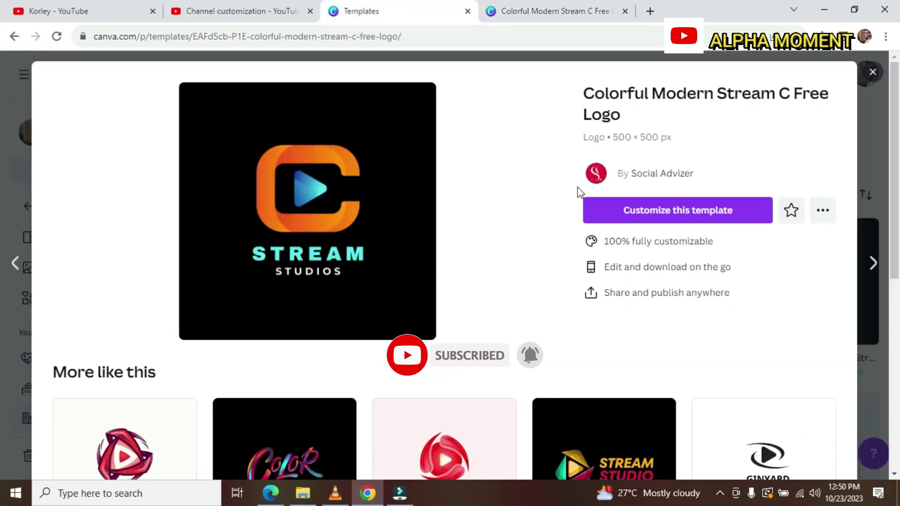
left_click(873, 72)
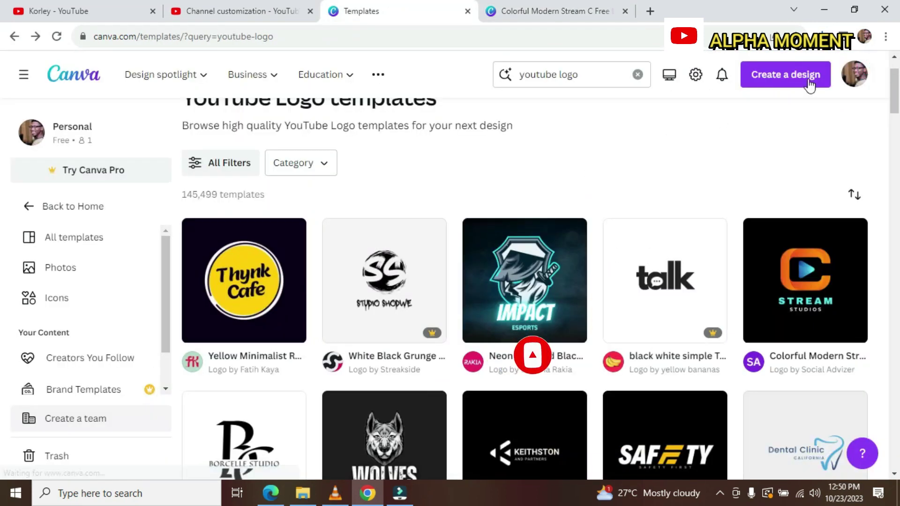
scroll(888, 110, "up", 2)
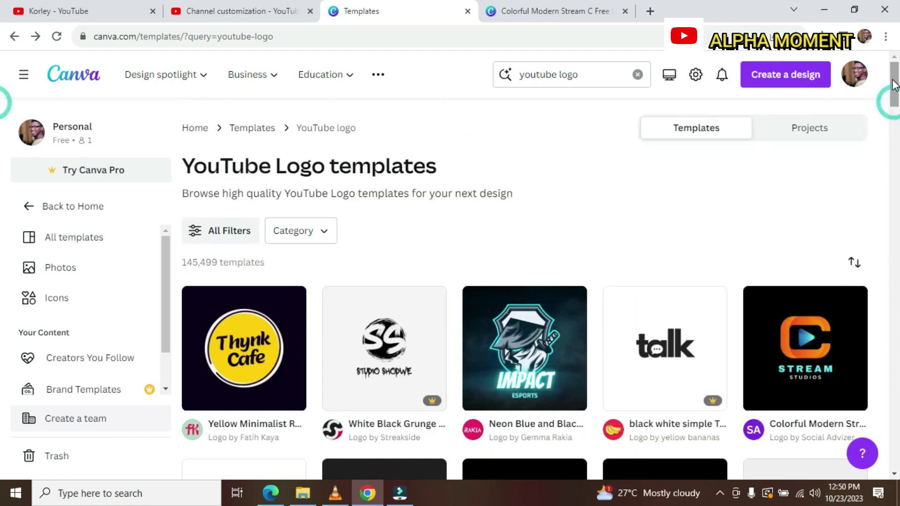
- Search the Canva templates for "youtube banner"
left_click(558, 75)
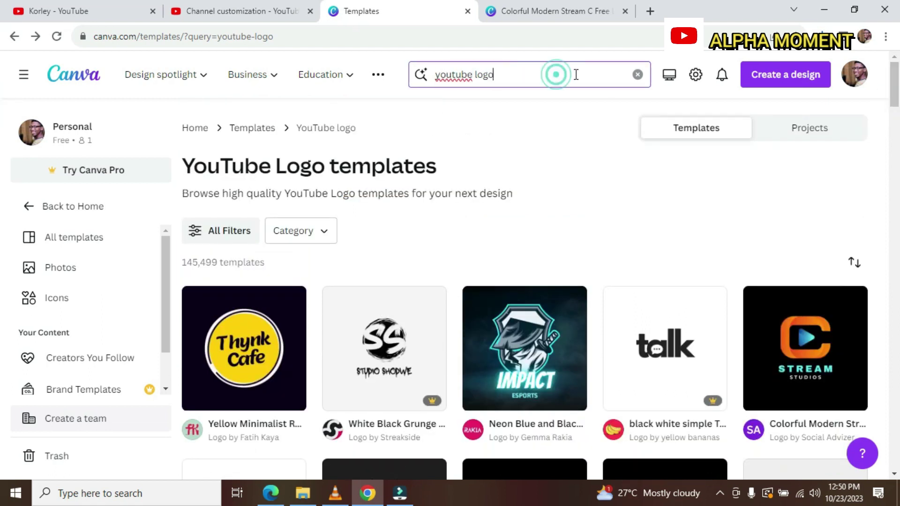
left_click_drag(461, 75, 501, 75)
left_click(500, 75)
double_click(499, 75)
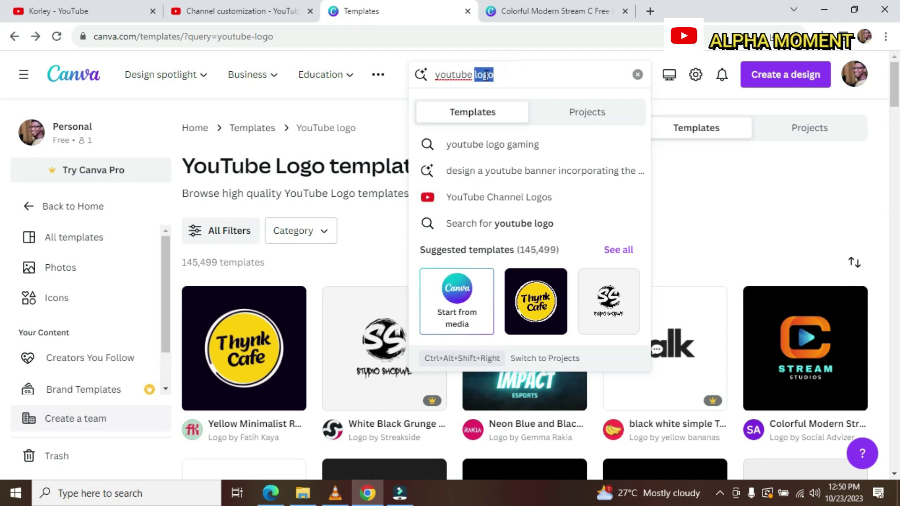
type("y")
key("BackSpace")
key("BackSpace")
type("banner")
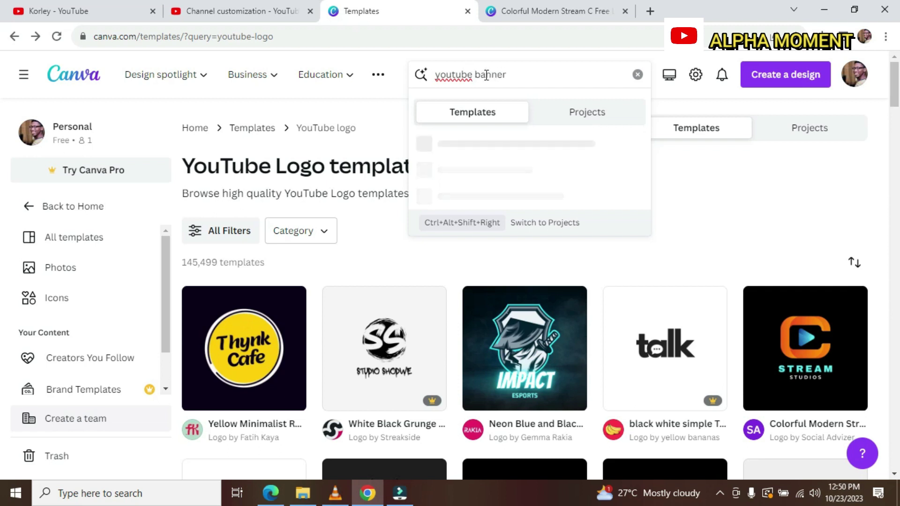
key("Return")
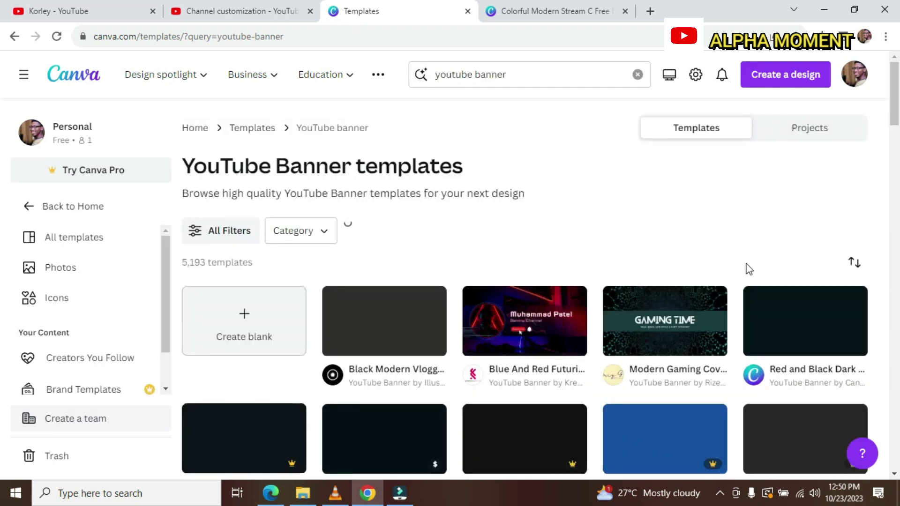
- Browse the banner templates and open the Modern Gaming Cover YouTube Channel Art template for customizing
scroll(446, 230, "down", 4)
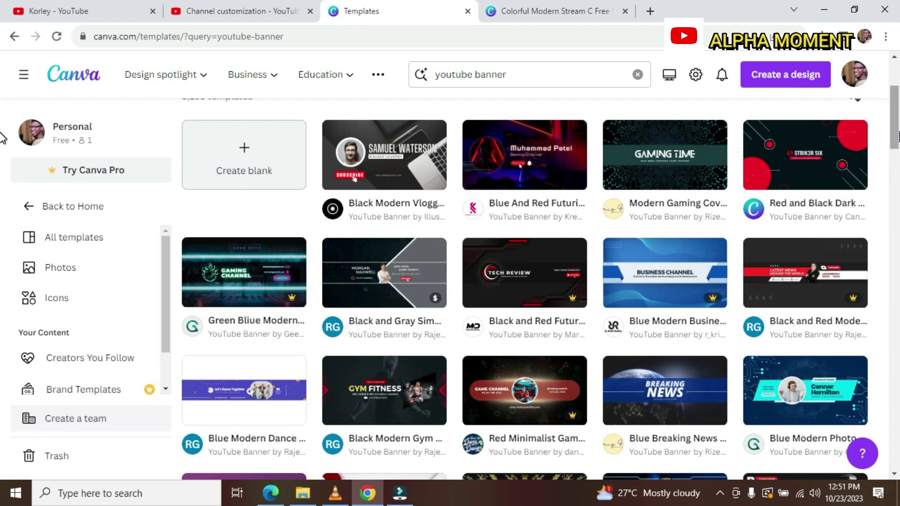
left_click_drag(899, 136, 899, 219)
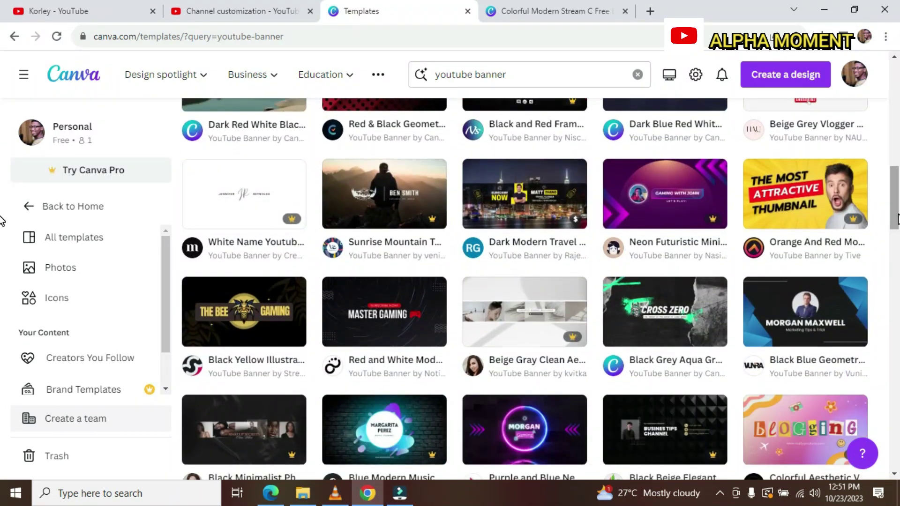
left_click_drag(898, 219, 885, 86)
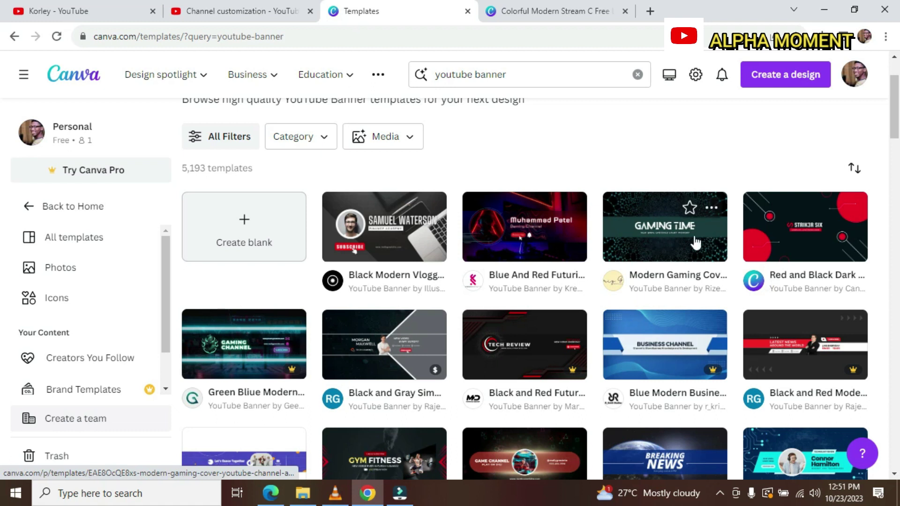
left_click(711, 207)
left_click(659, 242)
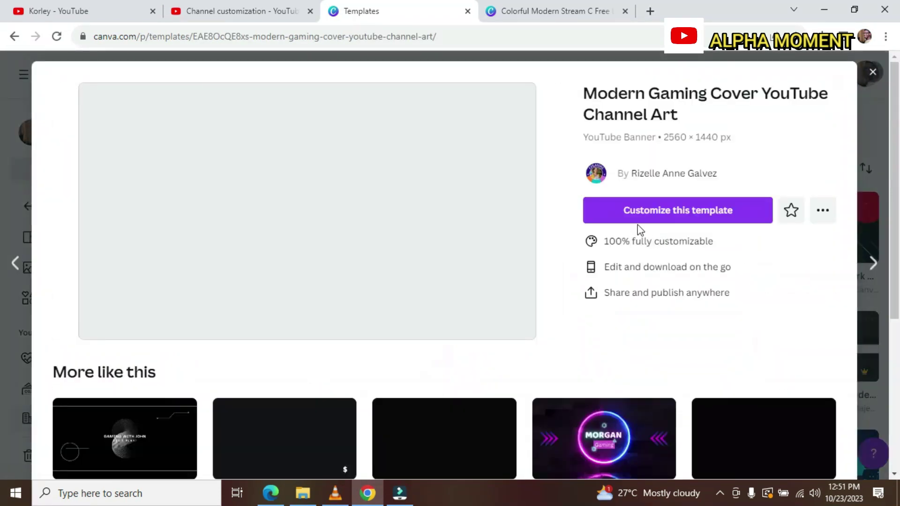
left_click(660, 210)
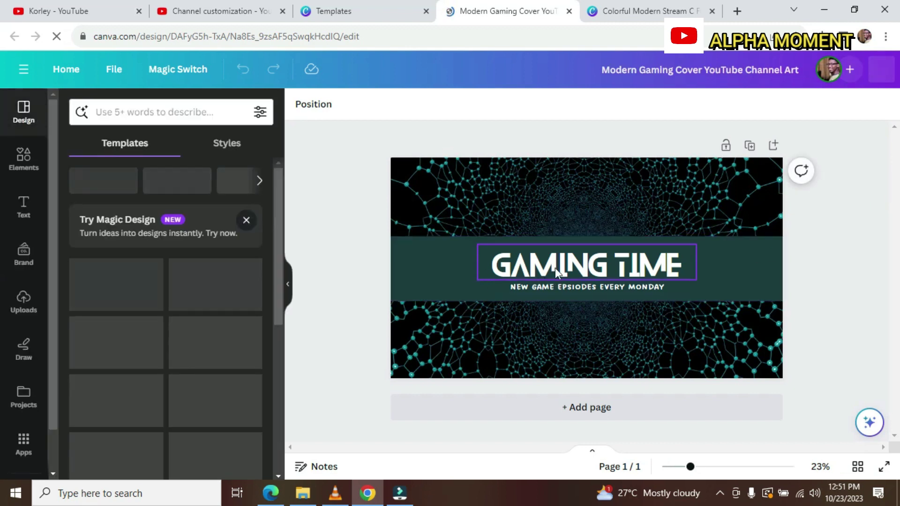
- Replace the banner's GAMING TIME heading text with KINGCOB TV
double_click(580, 271)
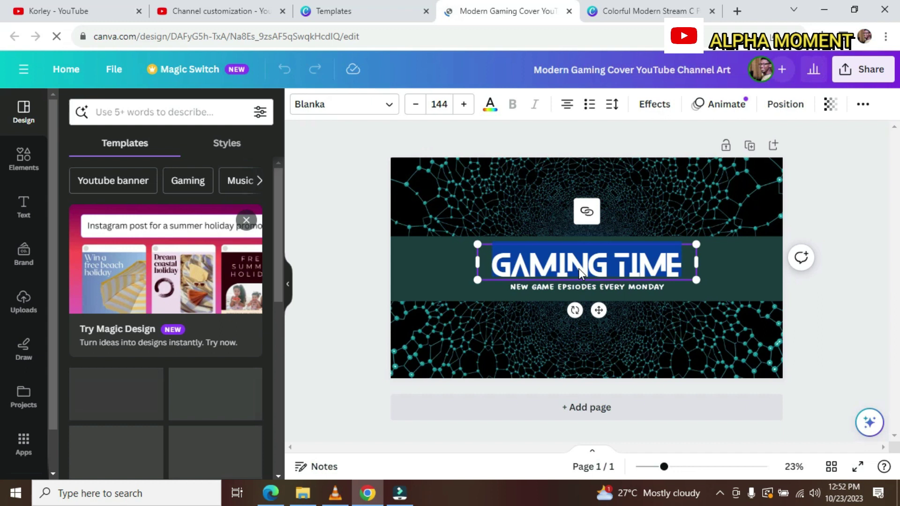
type("K")
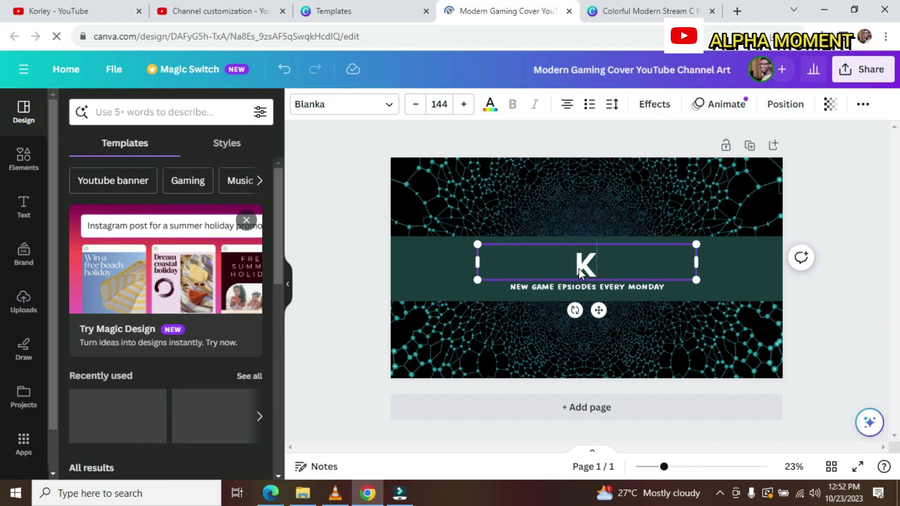
type("IN")
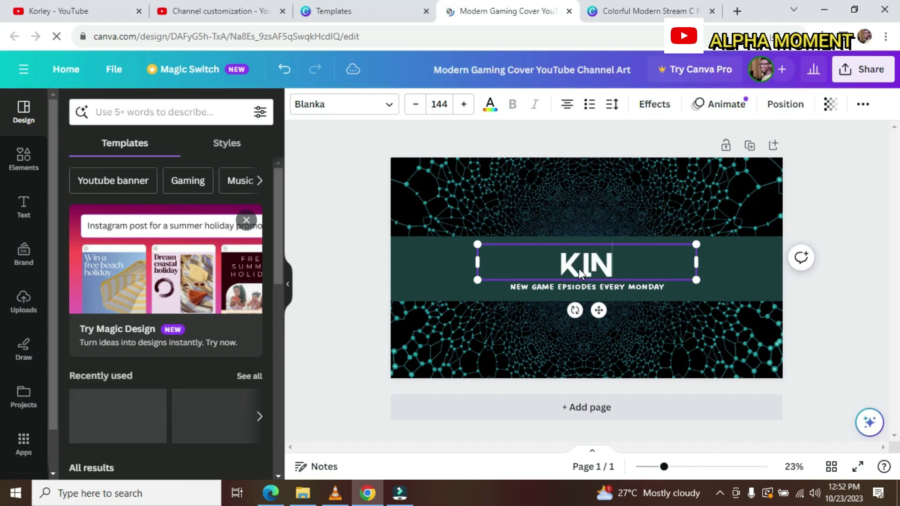
type("G")
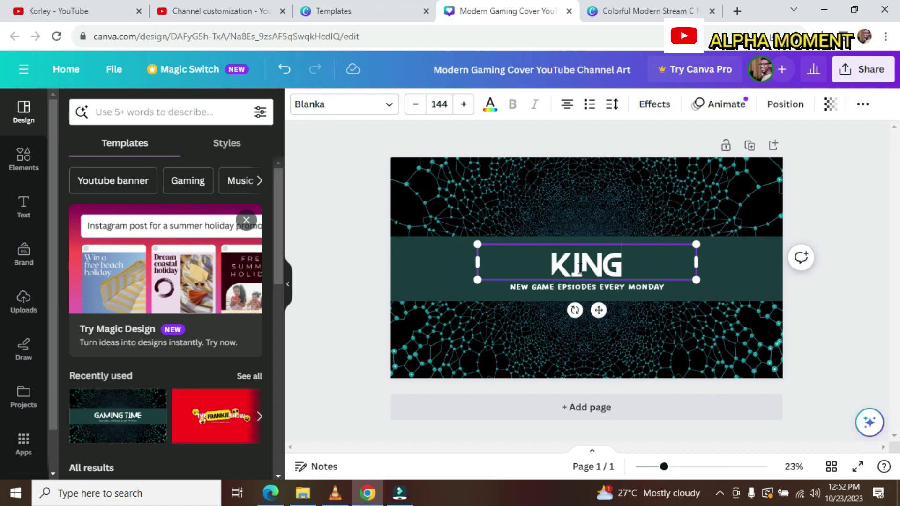
type("COB")
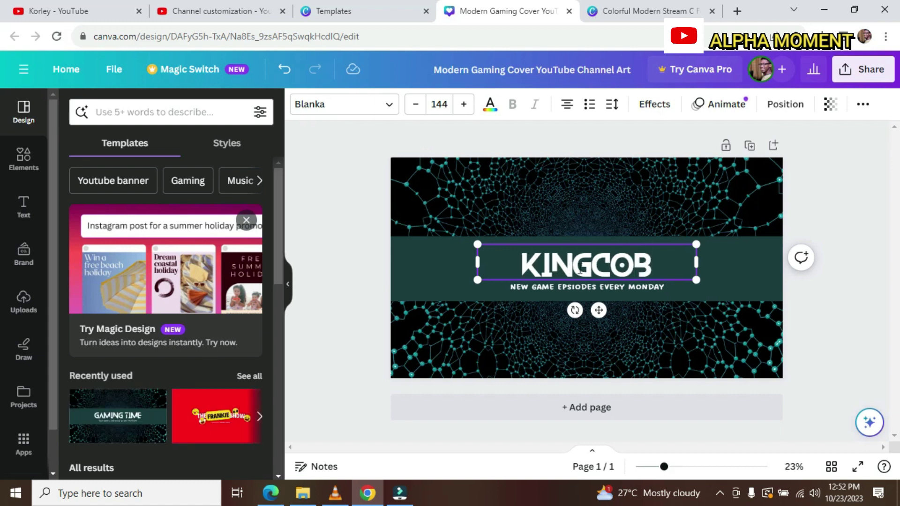
type(" T")
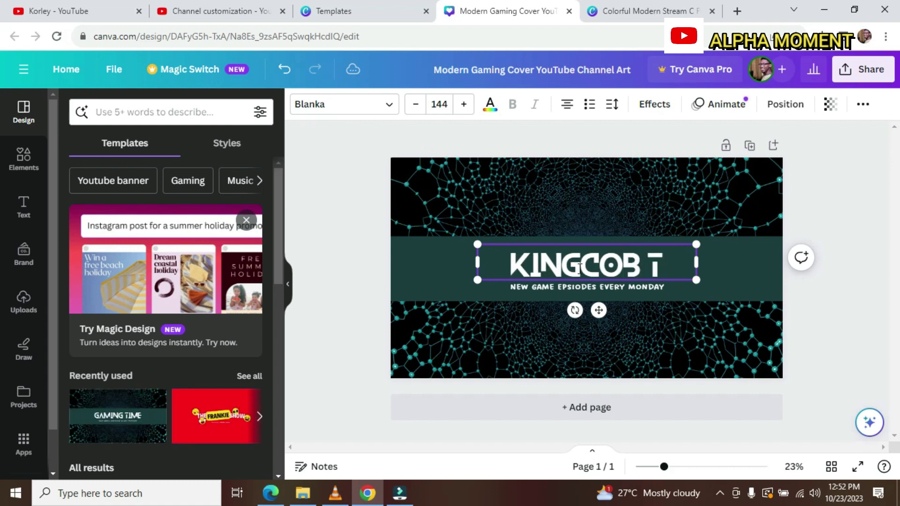
type("V")
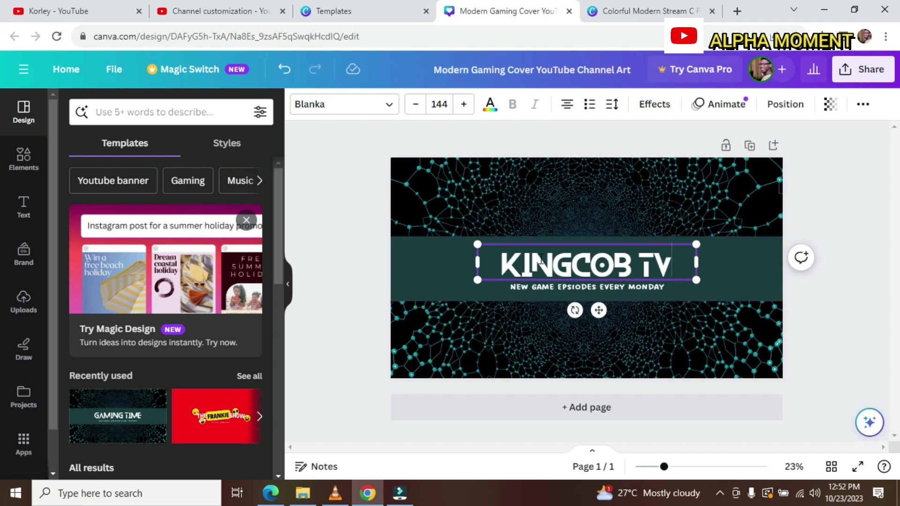
- Download the finished KINGCOB TV banner design as a PNG file
left_click(865, 79)
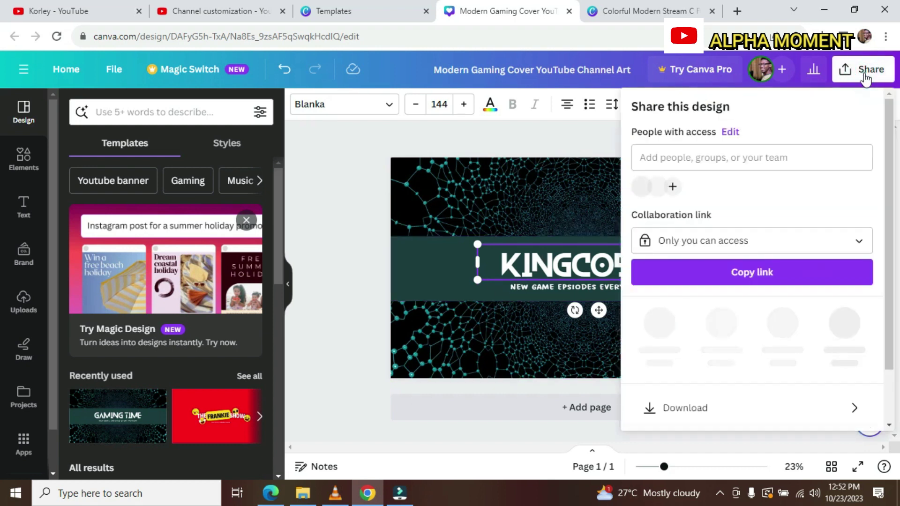
scroll(891, 164, "down", 2)
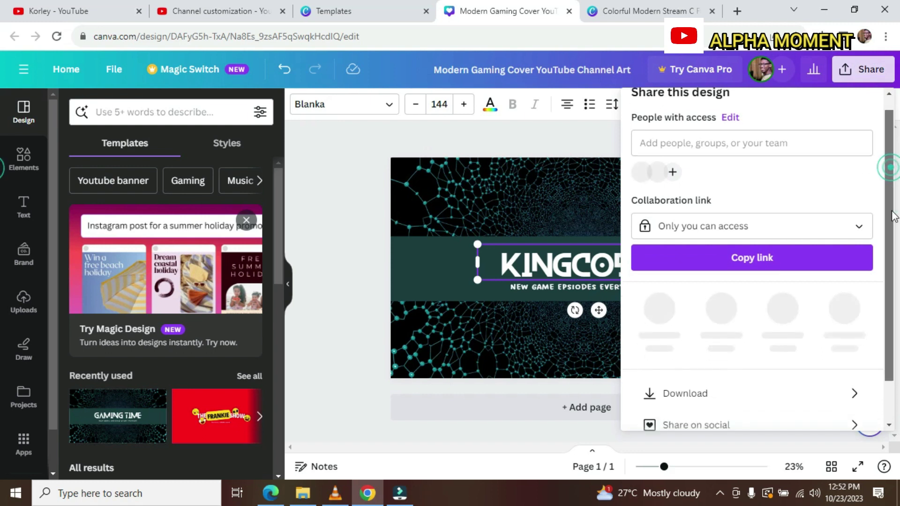
left_click(743, 345)
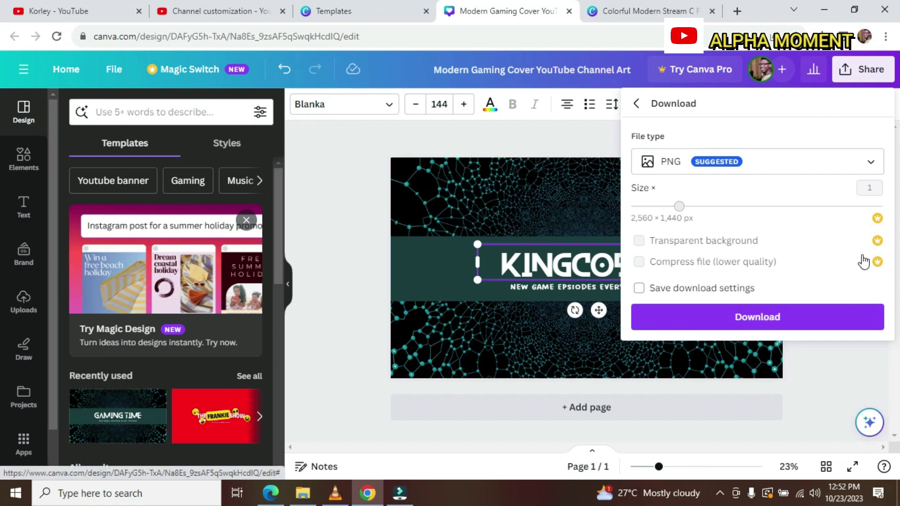
left_click(813, 324)
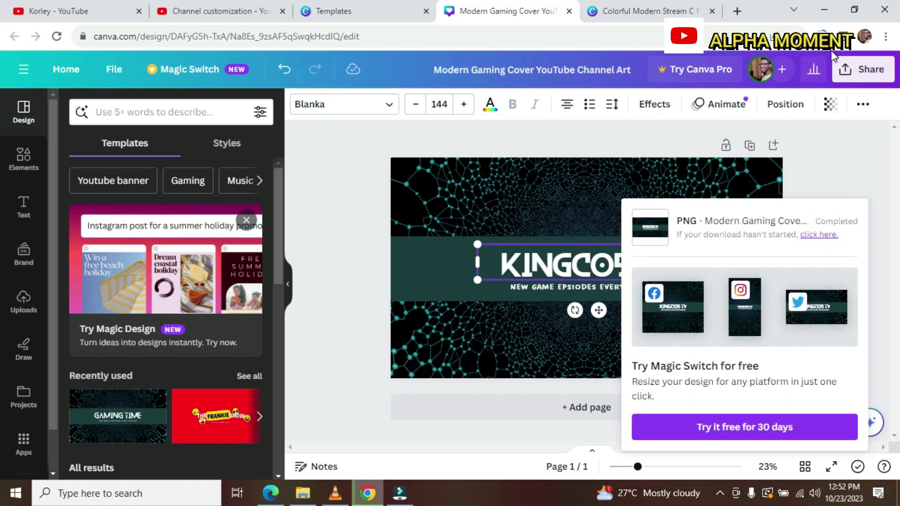
- Switch to YouTube Studio, upload the downloaded Modern Gaming Cover YouTube Channel Art PNG as the banner image, and publish the branding changes
left_click(210, 15)
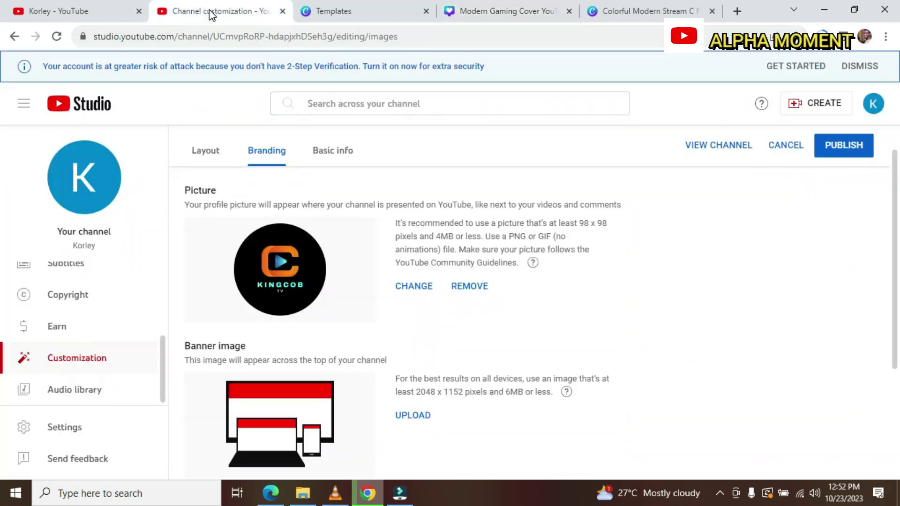
scroll(1, 225, "down", 2)
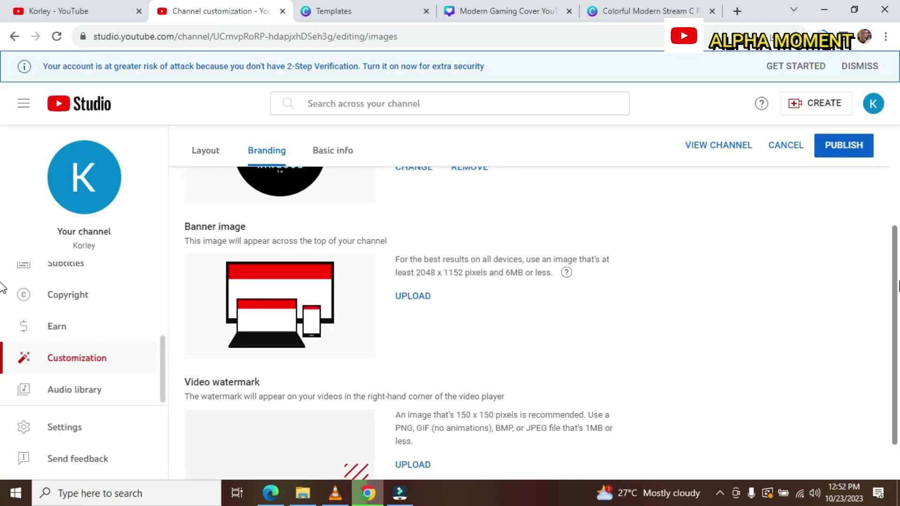
scroll(1, 282, "up", 3)
scroll(2, 281, "down", 3)
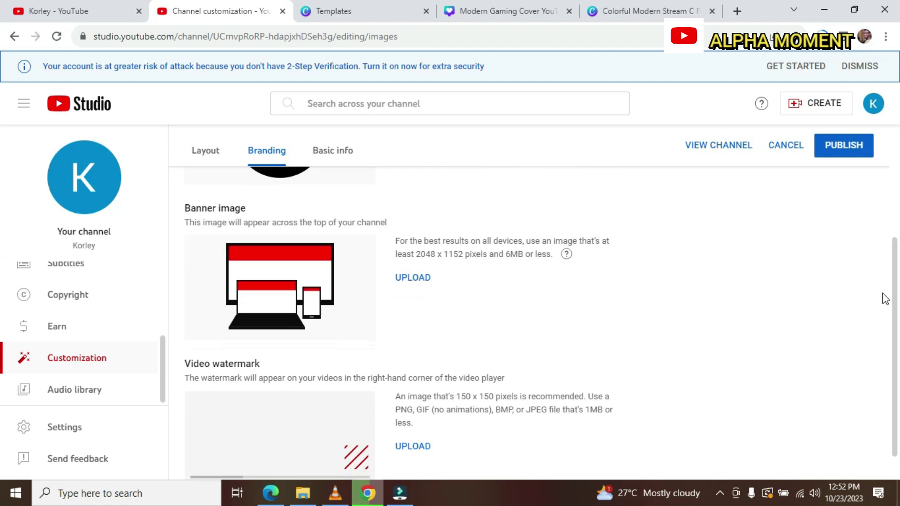
scroll(1, 286, "down", 1)
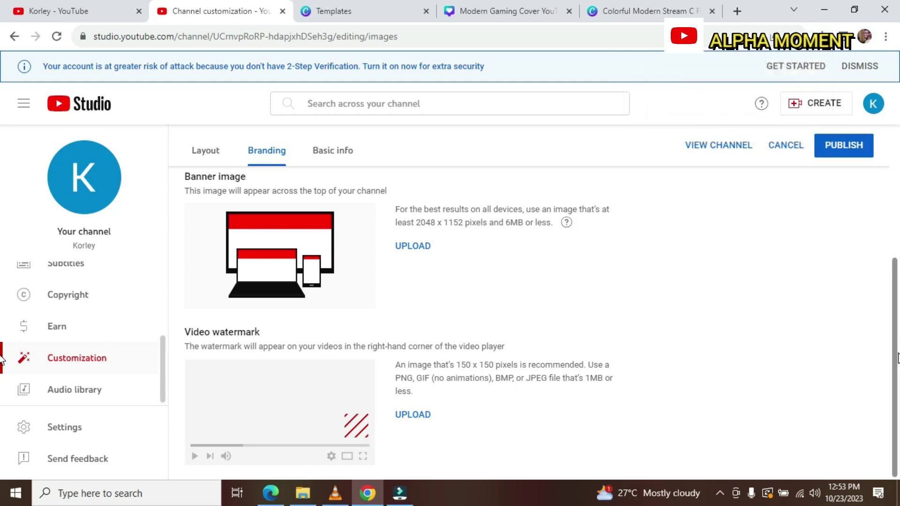
scroll(899, 358, "up", 3)
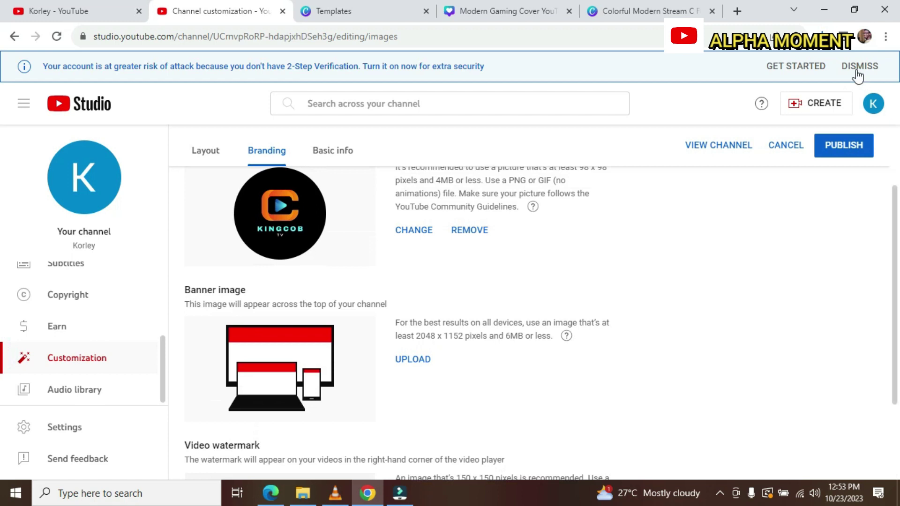
left_click(406, 365)
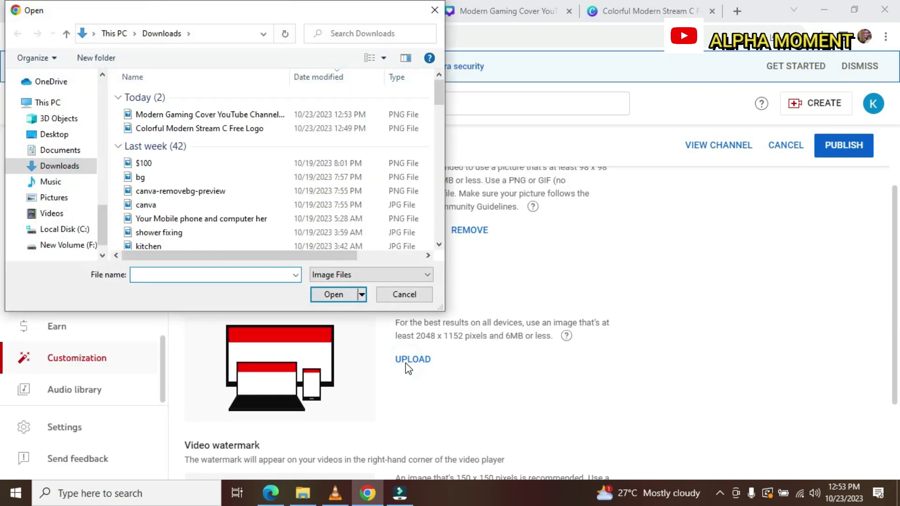
double_click(239, 117)
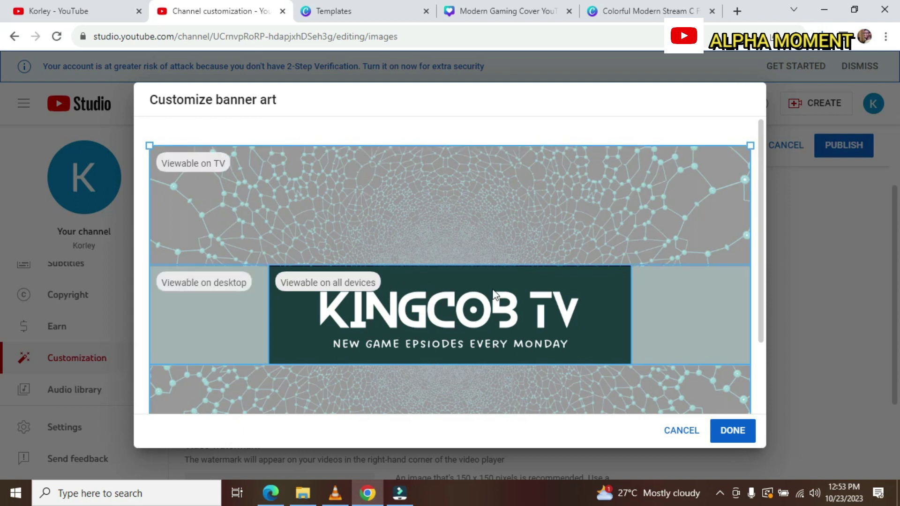
left_click(738, 441)
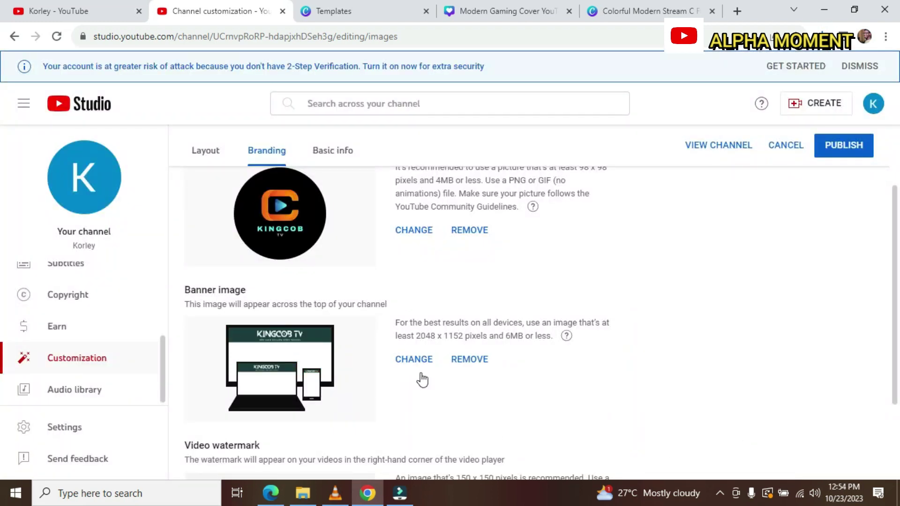
left_click_drag(898, 233, 897, 404)
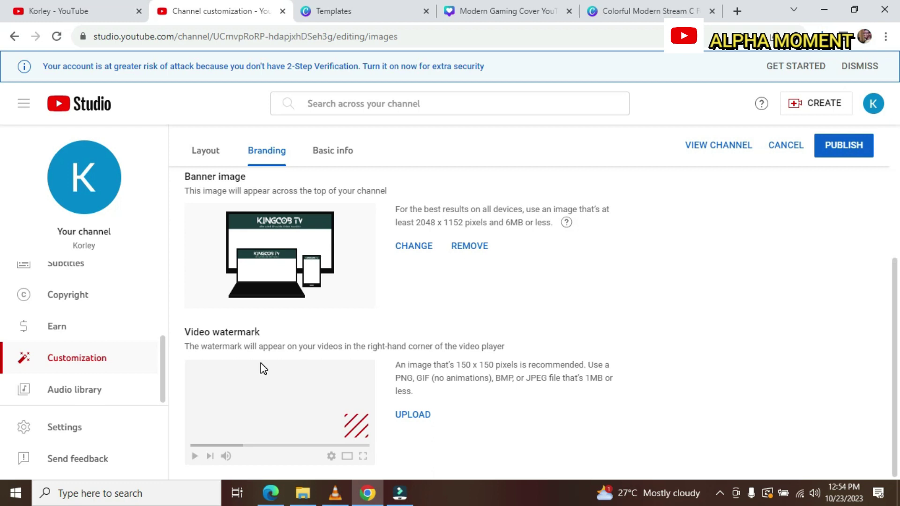
left_click(849, 152)
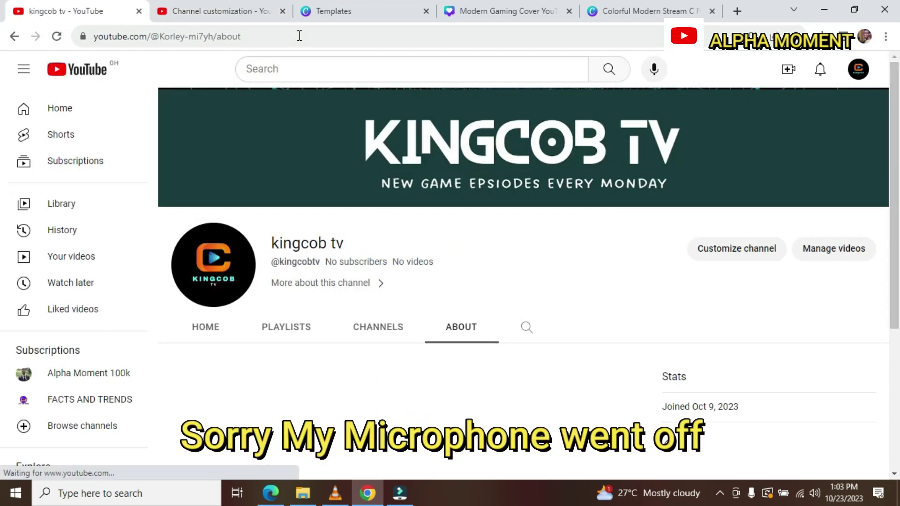
- Return to the Studio channel customization page, open the settings, and review the default currency options
left_click(226, 13)
left_click_drag(164, 294, 173, 397)
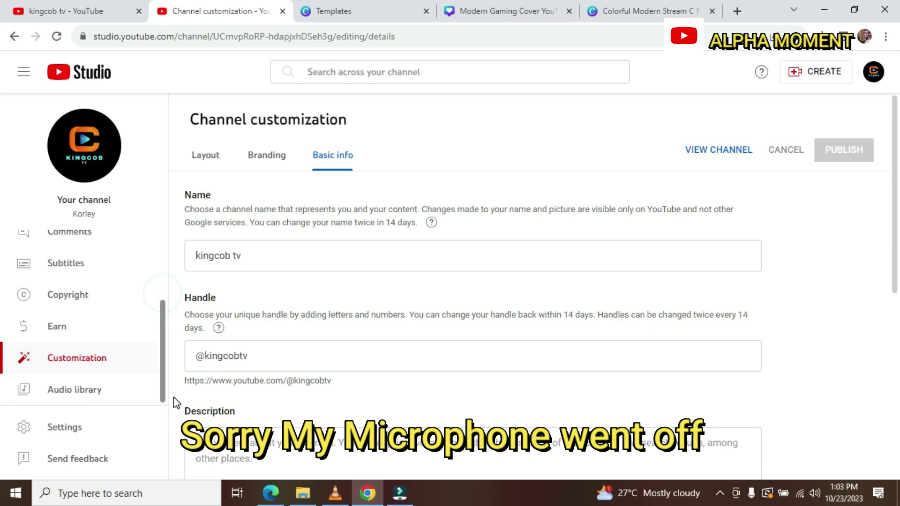
left_click(69, 429)
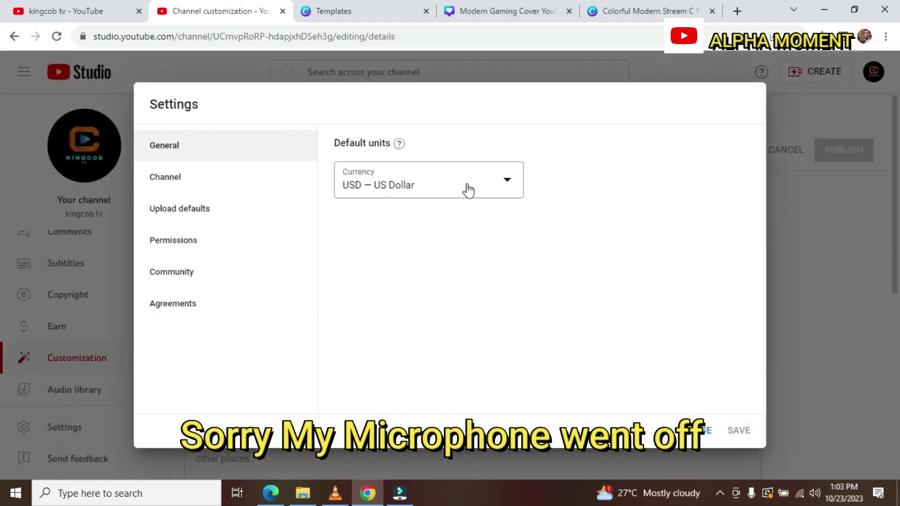
left_click(502, 191)
left_click(670, 175)
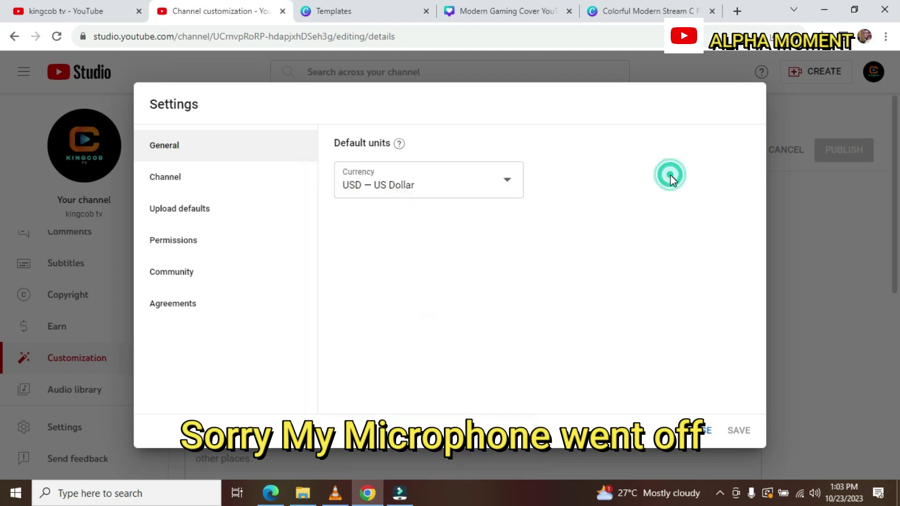
left_click(179, 149)
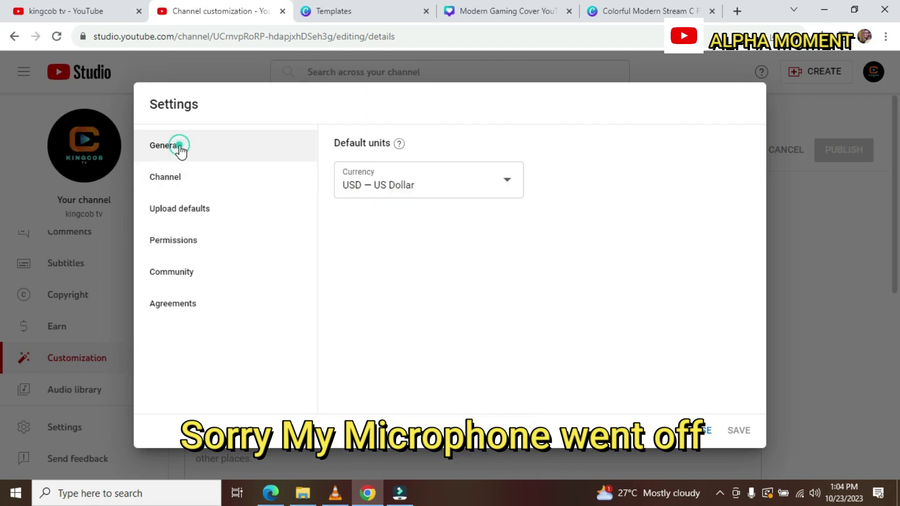
- View the channel's basic info settings and check the country of residence choices
left_click(165, 187)
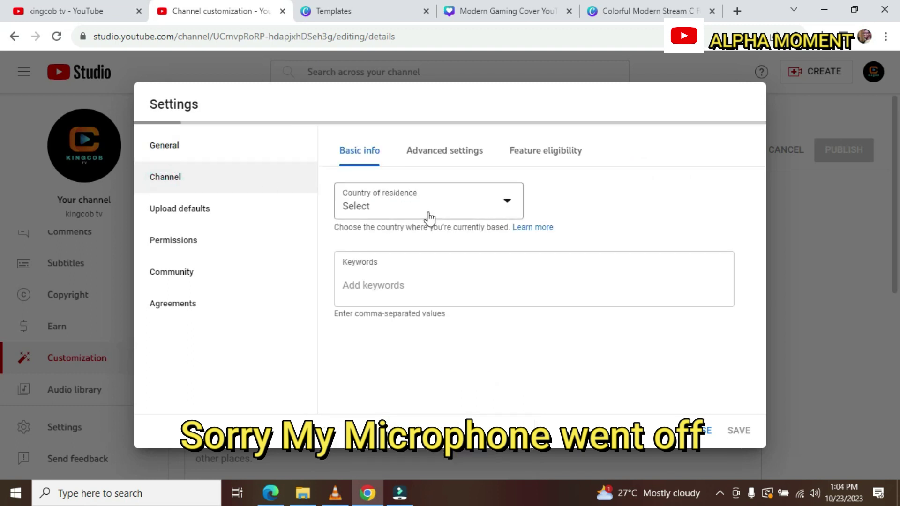
left_click(483, 208)
mouse_move(518, 199)
left_mouse_down()
mouse_move(518, 230)
mouse_move(516, 182)
left_mouse_up()
left_click(328, 201)
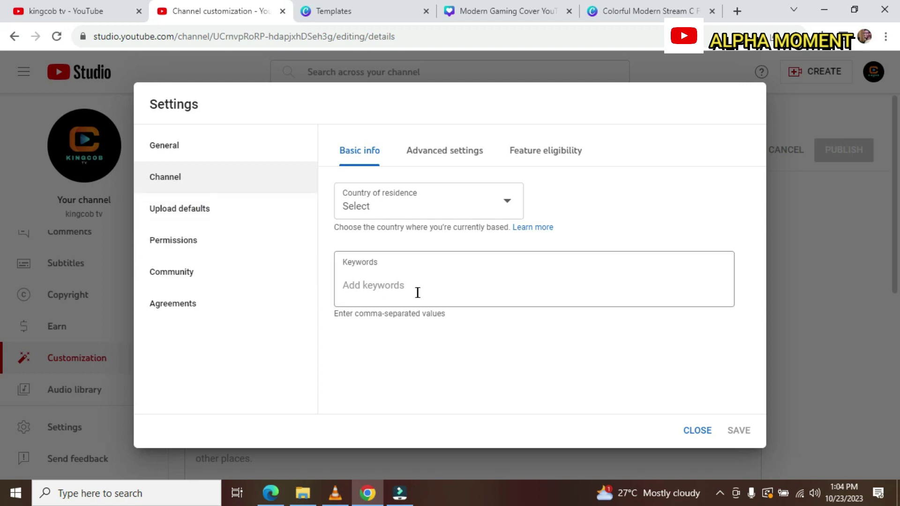
- Open the advanced upload defaults and check the available license options
left_click(194, 209)
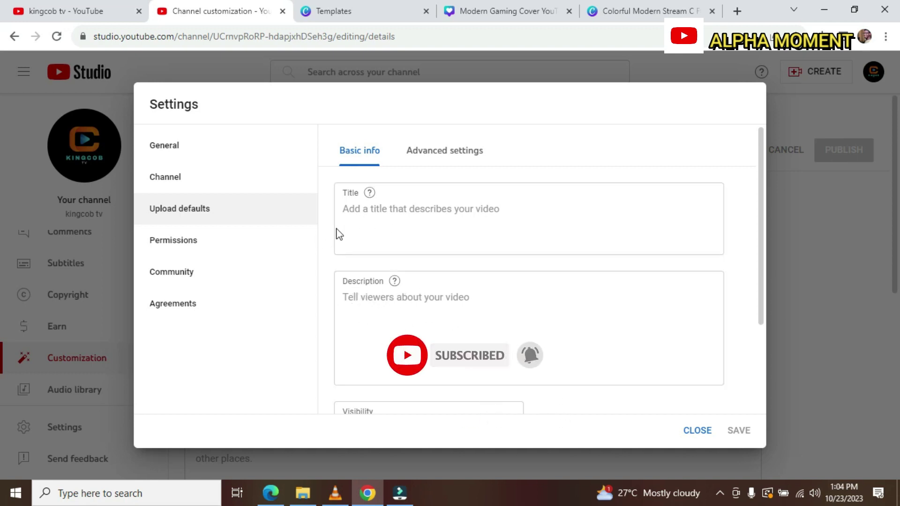
left_click(452, 154)
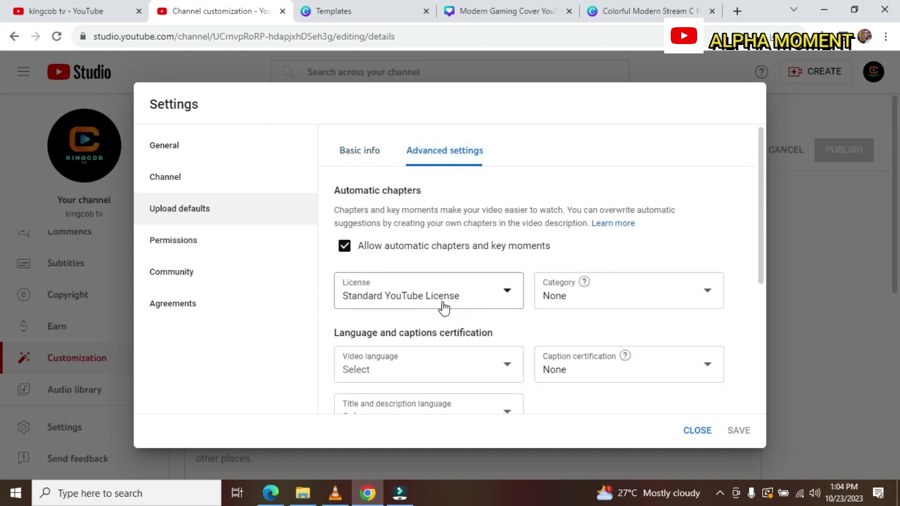
left_click(503, 295)
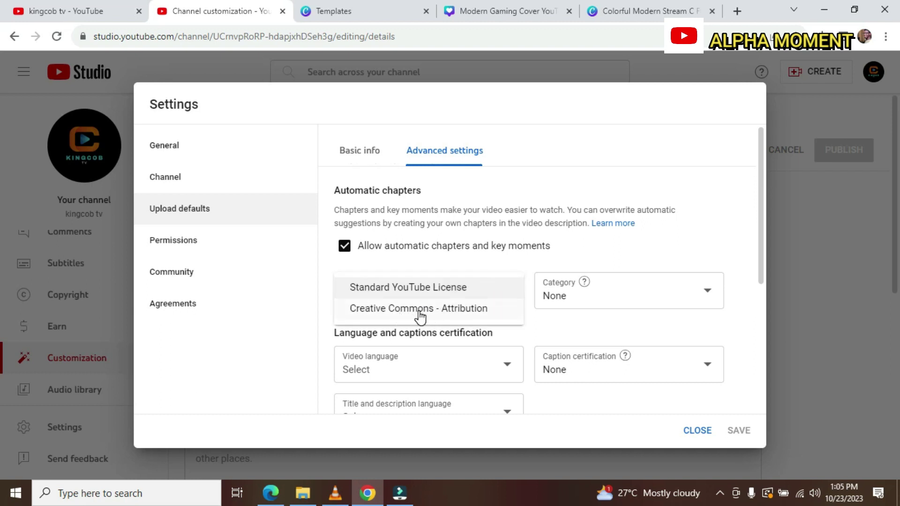
left_click(684, 240)
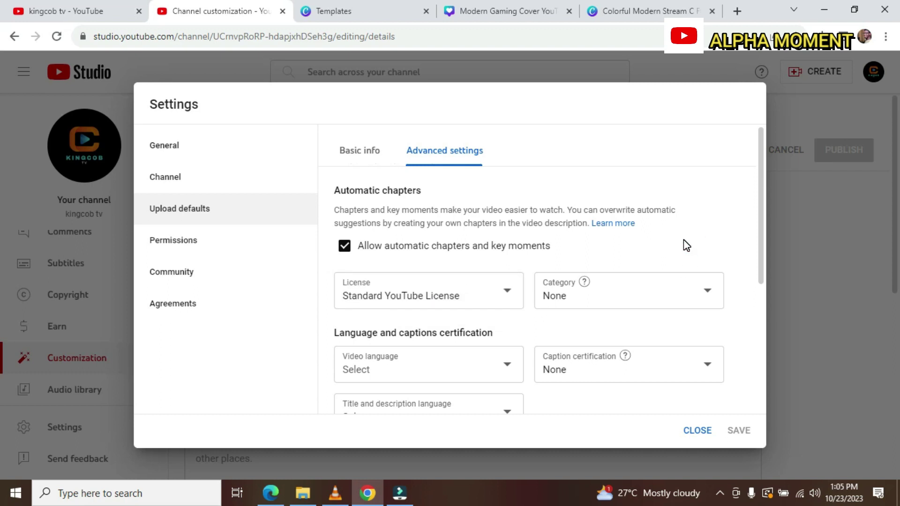
- Set the default upload category to Howto & Style
left_click_drag(761, 237, 761, 300)
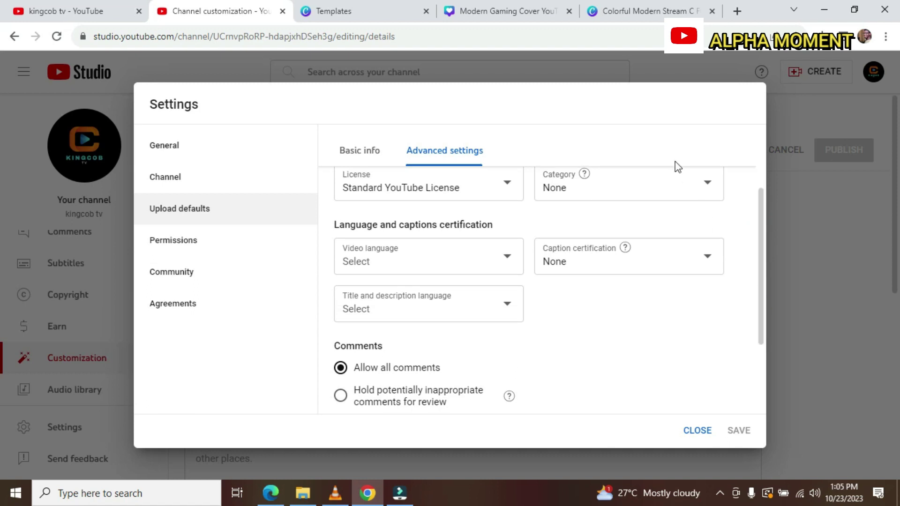
left_click(699, 185)
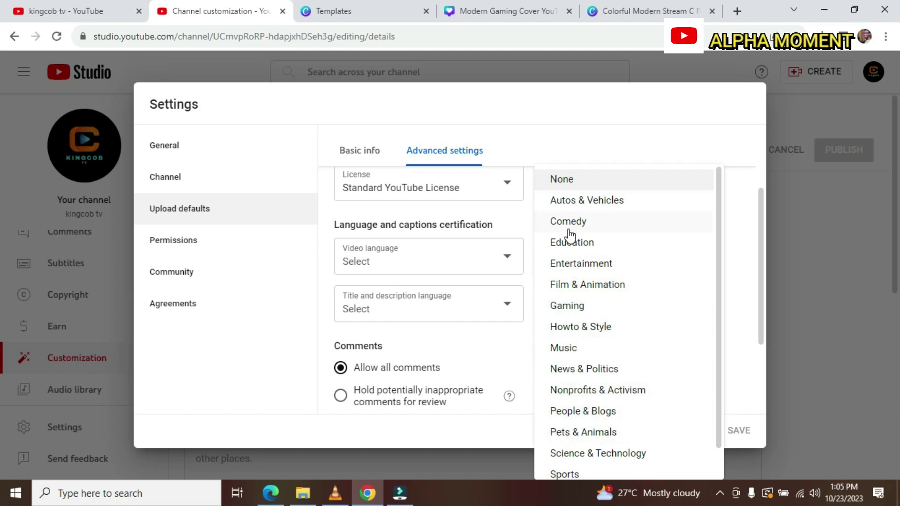
left_click(587, 183)
left_click(635, 190)
left_click(594, 327)
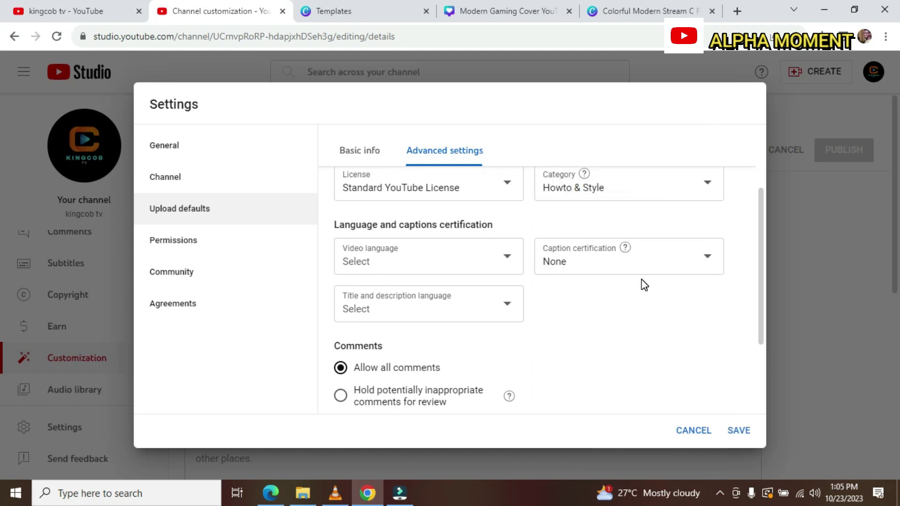
- Set the default video language and the title and description language to English (United States), and save the upload defaults
left_click(473, 258)
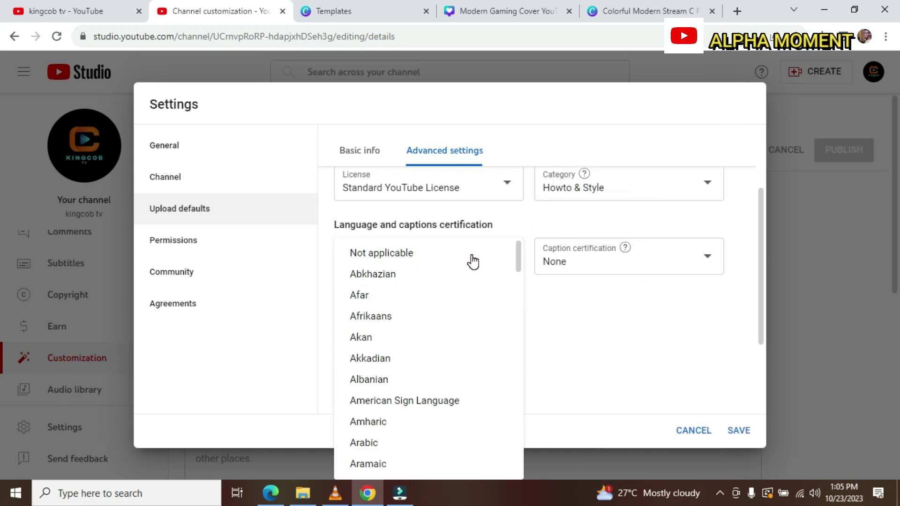
left_click_drag(517, 252, 521, 301)
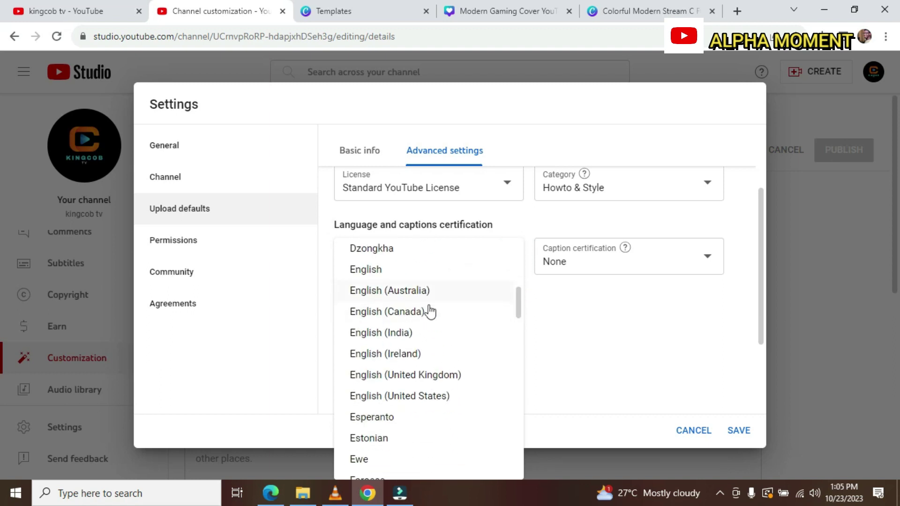
left_click(422, 400)
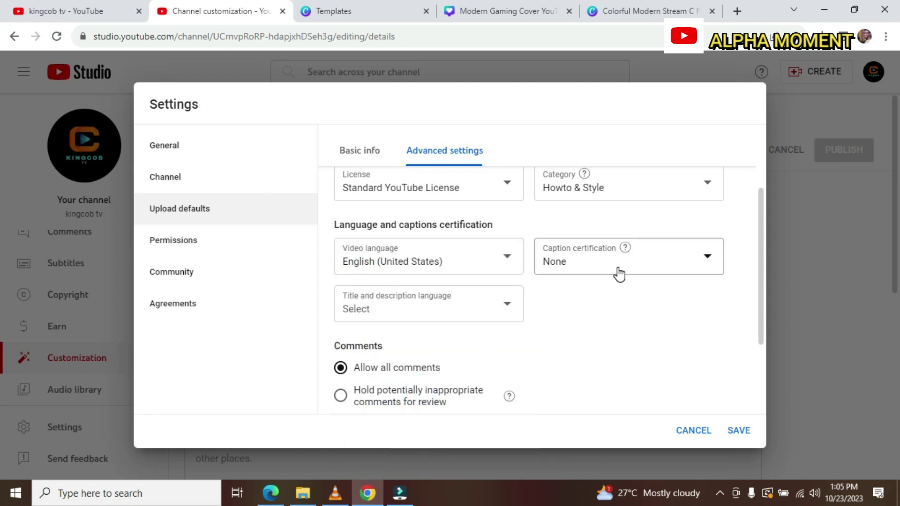
left_click(484, 317)
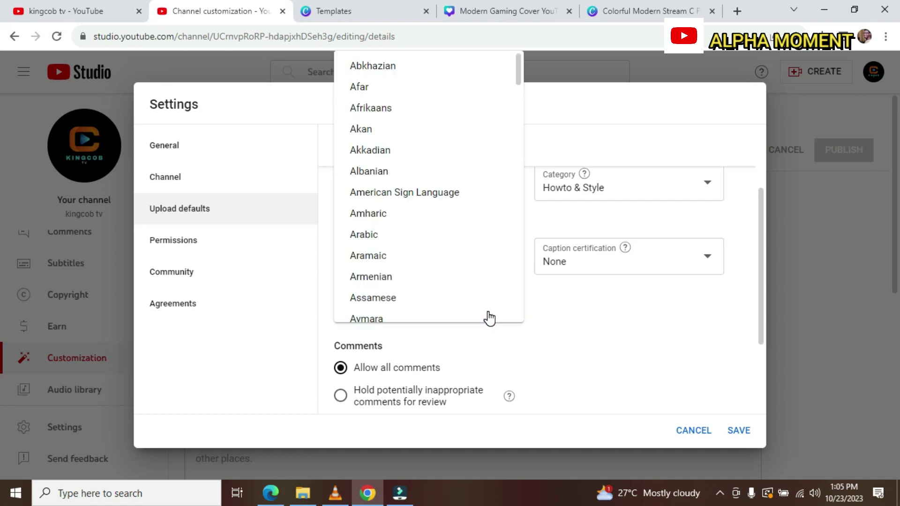
left_click_drag(517, 70, 526, 125)
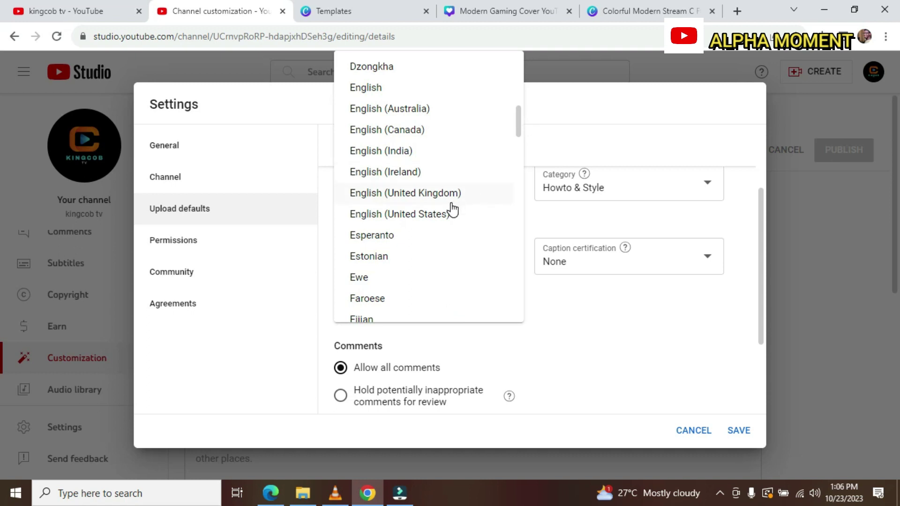
left_click(428, 221)
left_click_drag(761, 320, 762, 398)
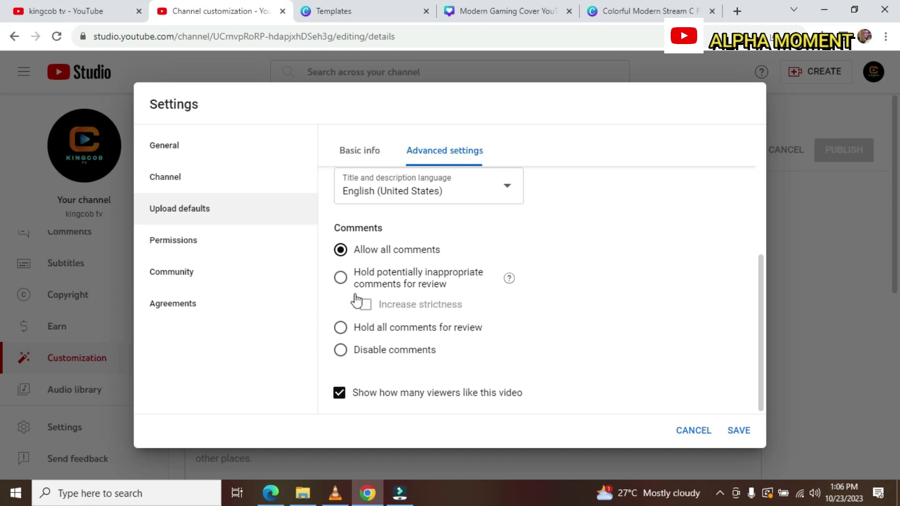
left_click(748, 432)
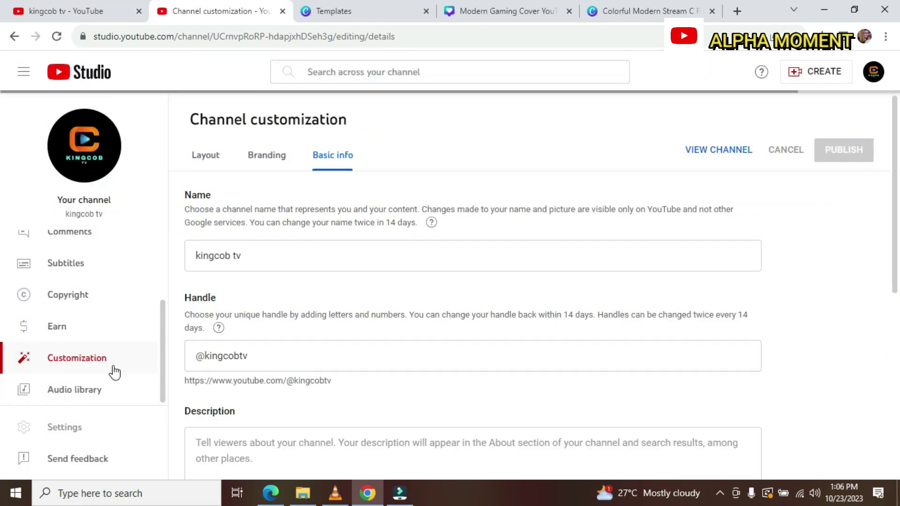
- View the channel's permissions, community moderation and agreements settings, and leave the settings without making changes
left_click(68, 432)
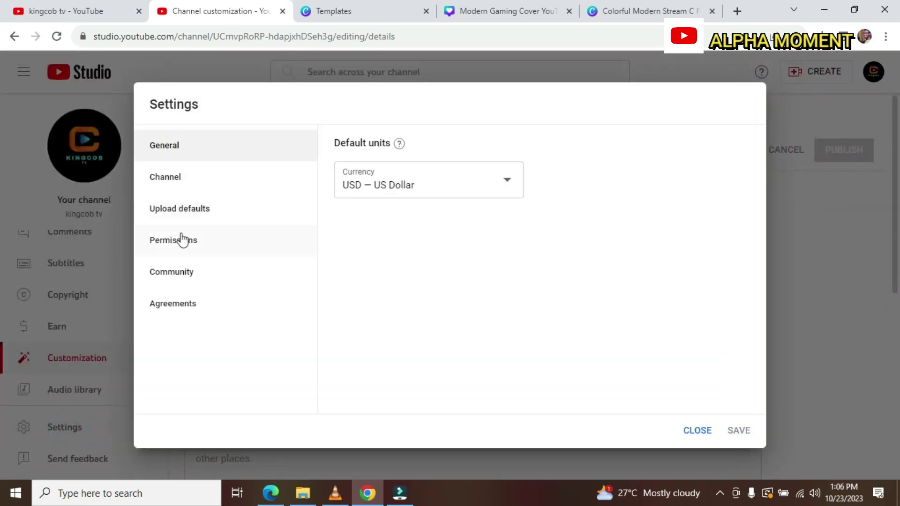
left_click(183, 240)
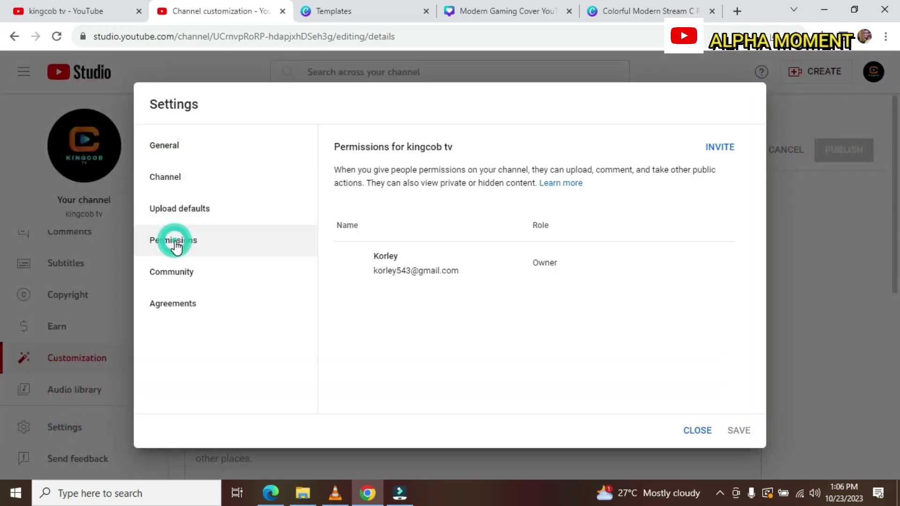
left_click(173, 276)
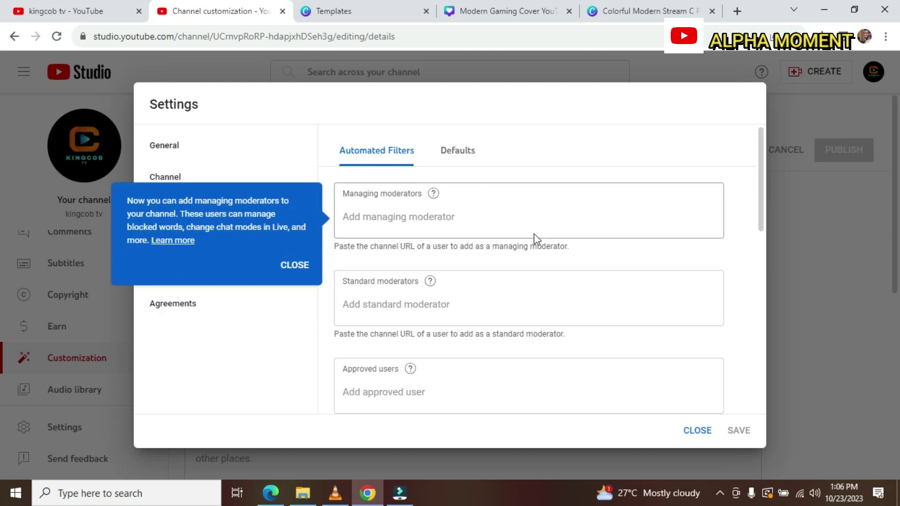
left_click(193, 305)
left_click(180, 275)
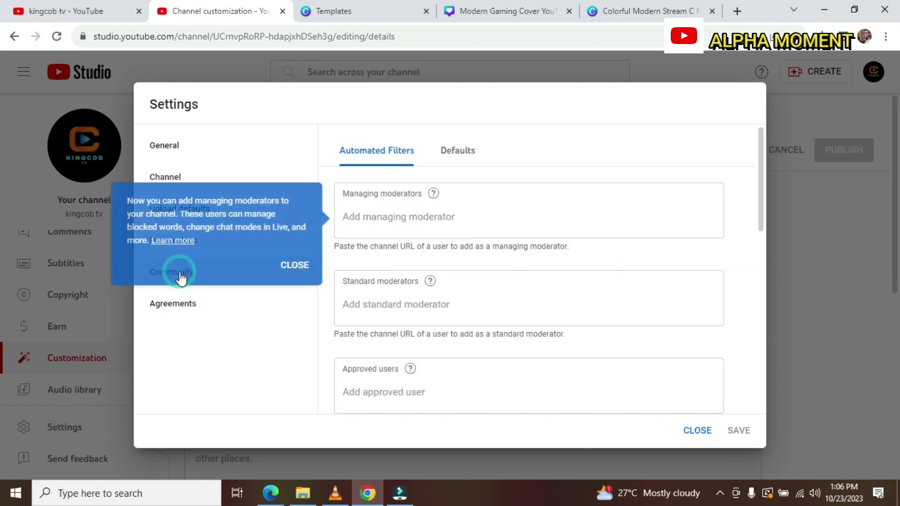
left_click(697, 431)
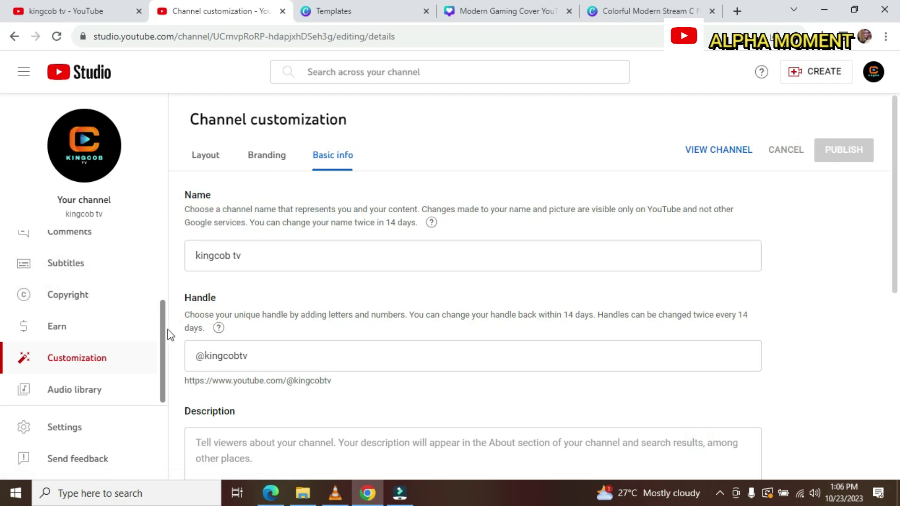
- Start a new video upload with the file download.mp4 from the Downloads folder
left_click_drag(163, 334, 150, 196)
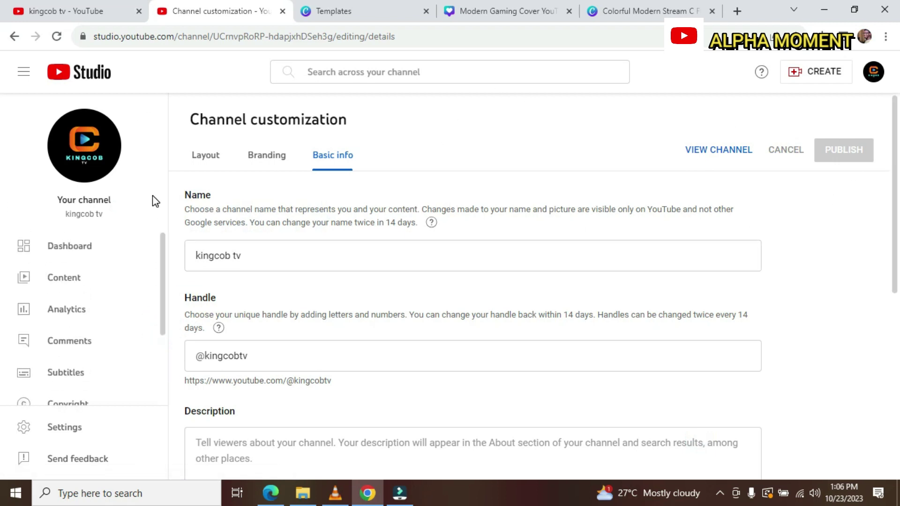
left_click(814, 73)
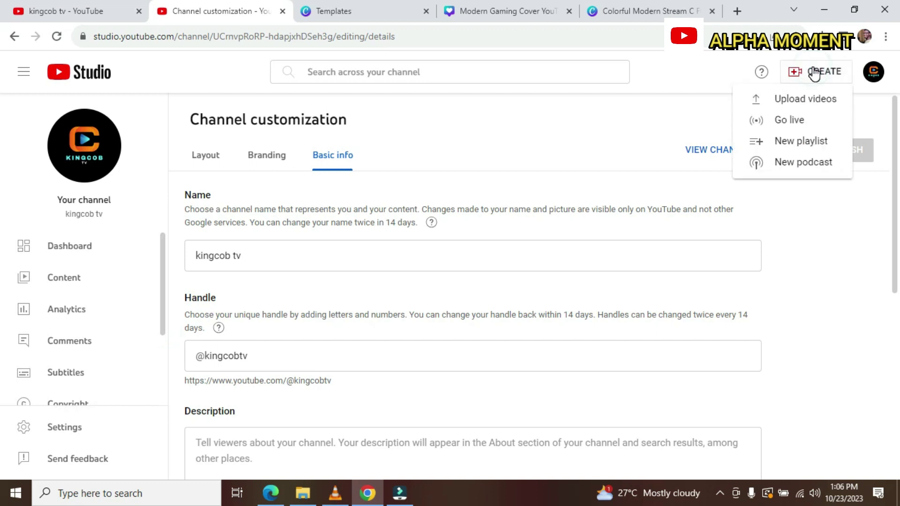
left_click(816, 104)
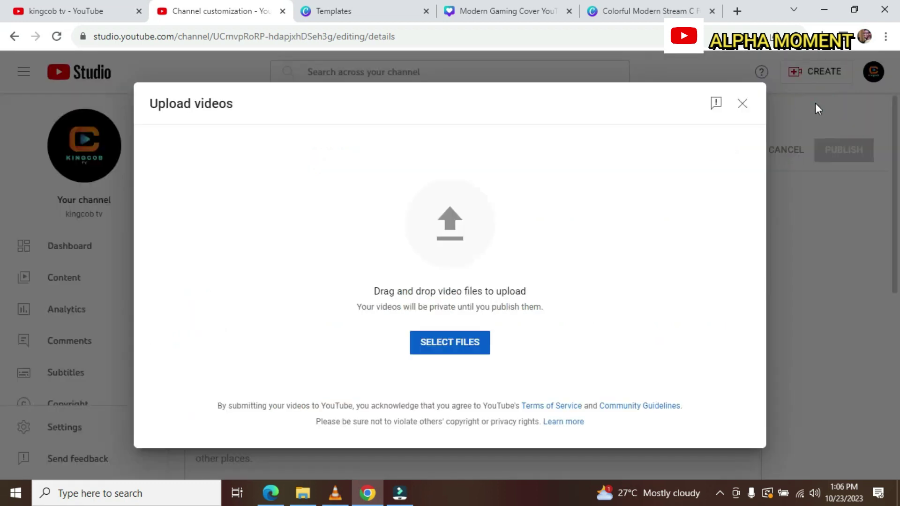
left_click(466, 344)
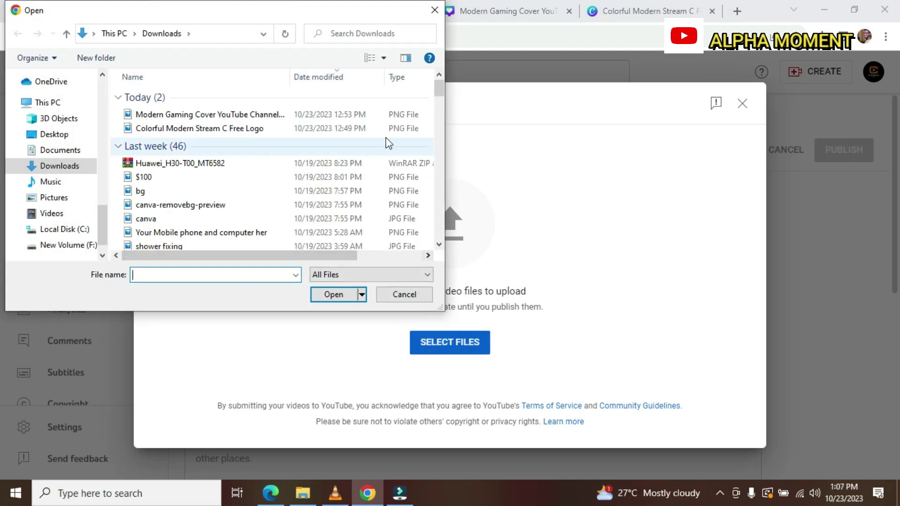
left_click_drag(439, 89, 258, 235)
double_click(156, 216)
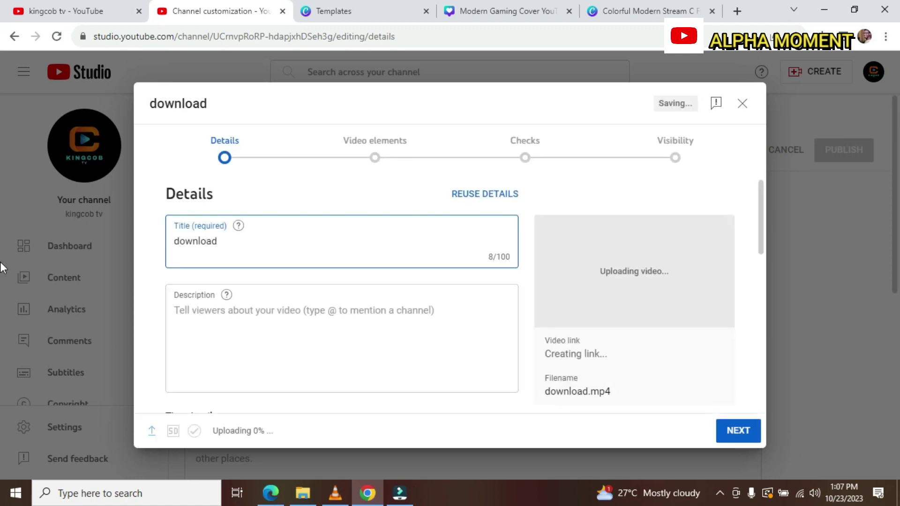
- Replace the uploaded video's title with "how to live a good life"
left_click_drag(218, 247, 157, 250)
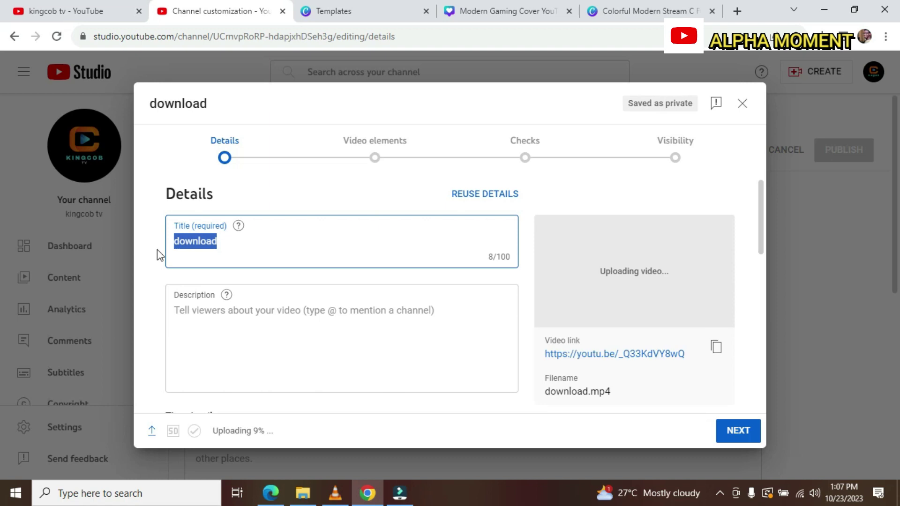
type("how to")
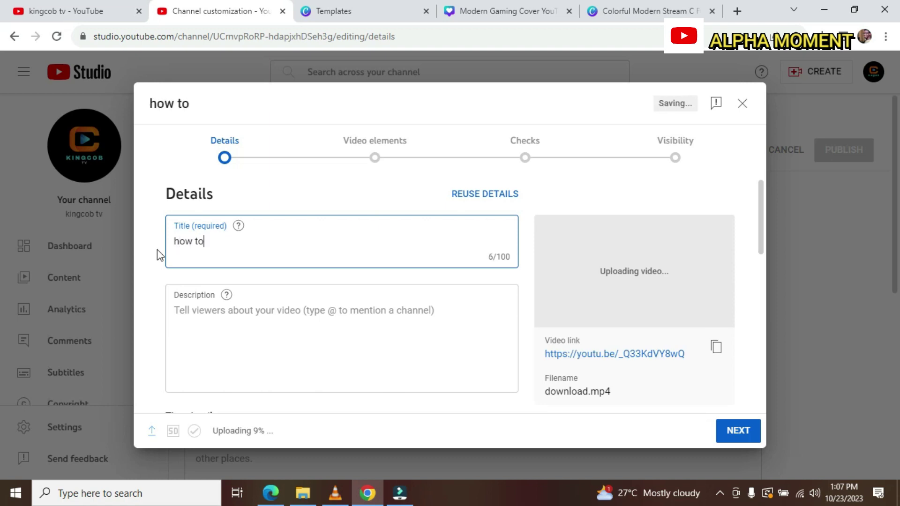
type(" live a g")
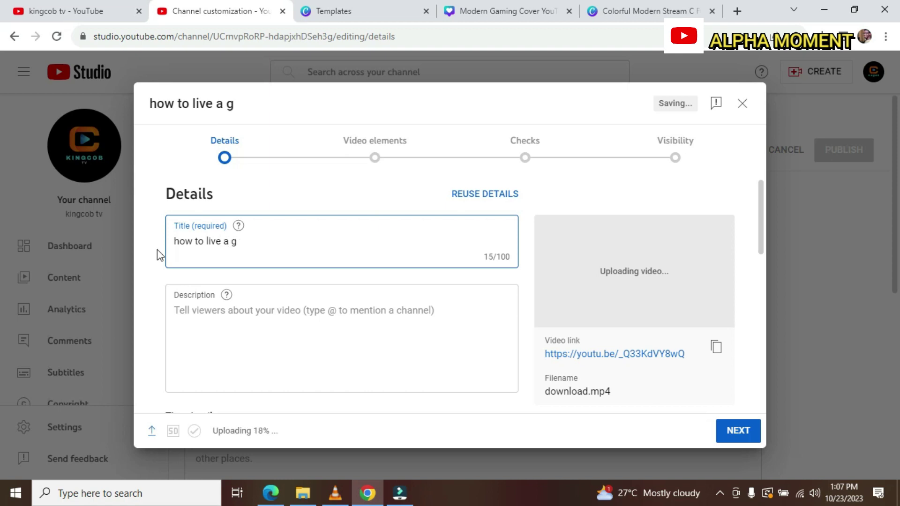
type("ood life")
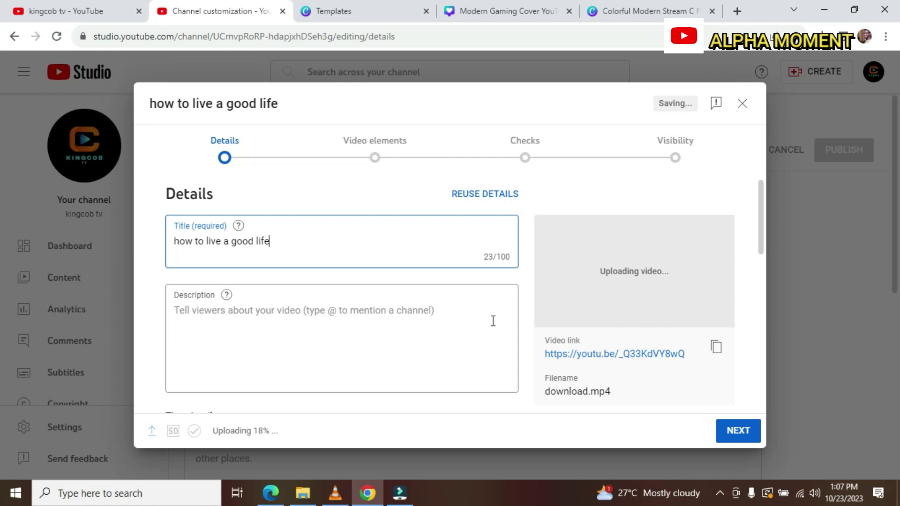
- Check the playlists available for the video and leave the playlist selection empty
left_click(758, 220)
scroll(764, 259, "down", 1)
left_click_drag(764, 260, 761, 328)
left_click(320, 286)
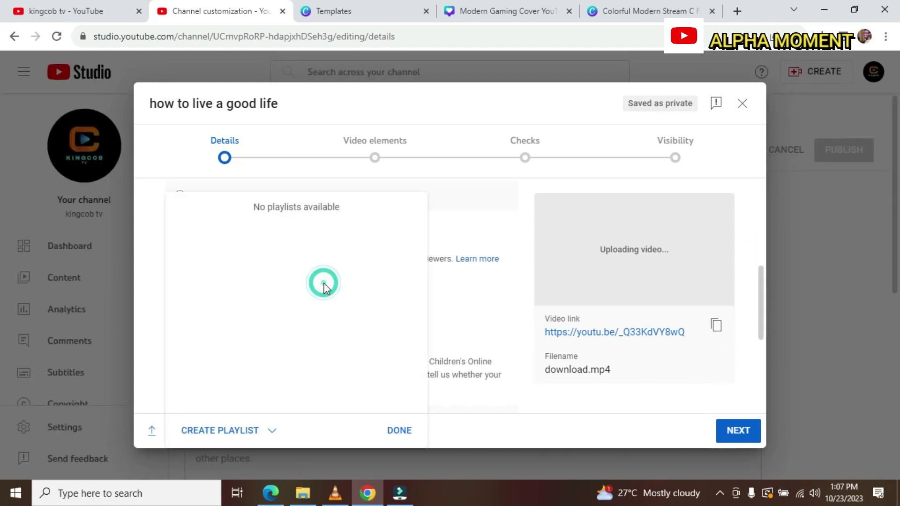
left_click(398, 430)
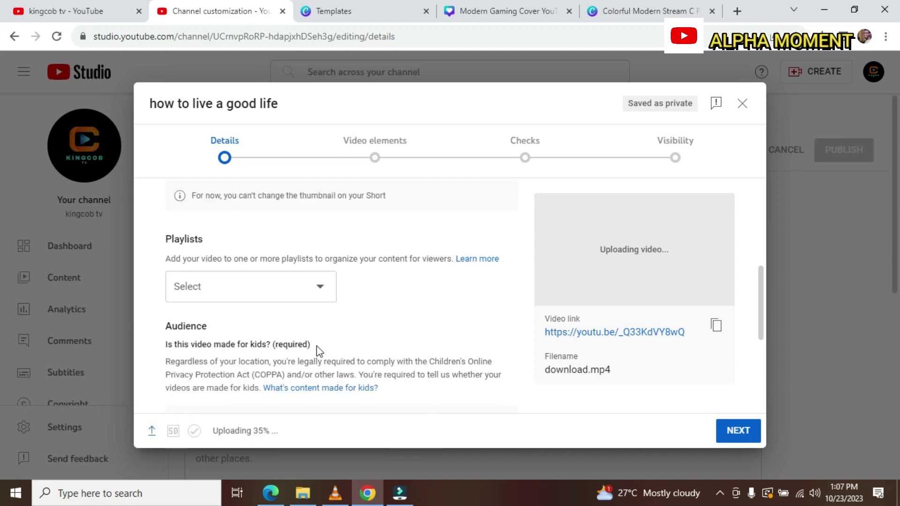
- Expand the additional video details and review the audience, recording date, license and description options
left_click_drag(761, 308, 764, 393)
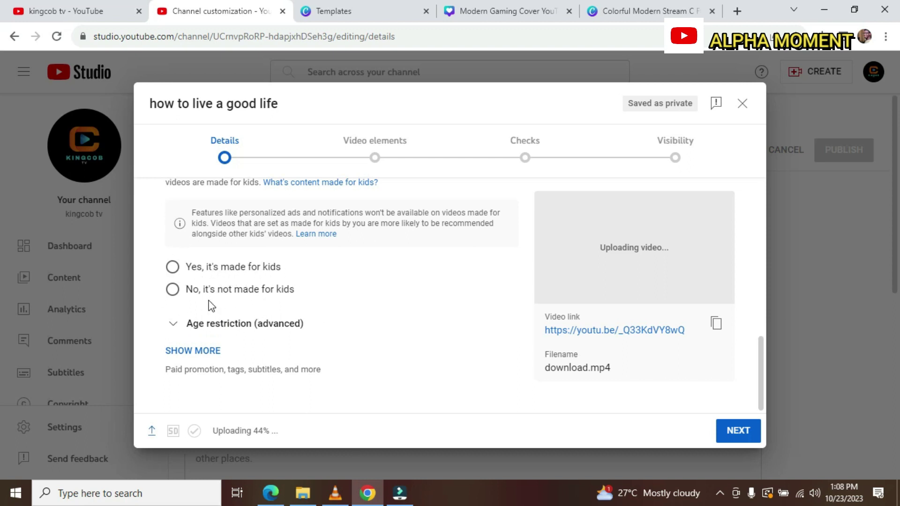
left_click(213, 350)
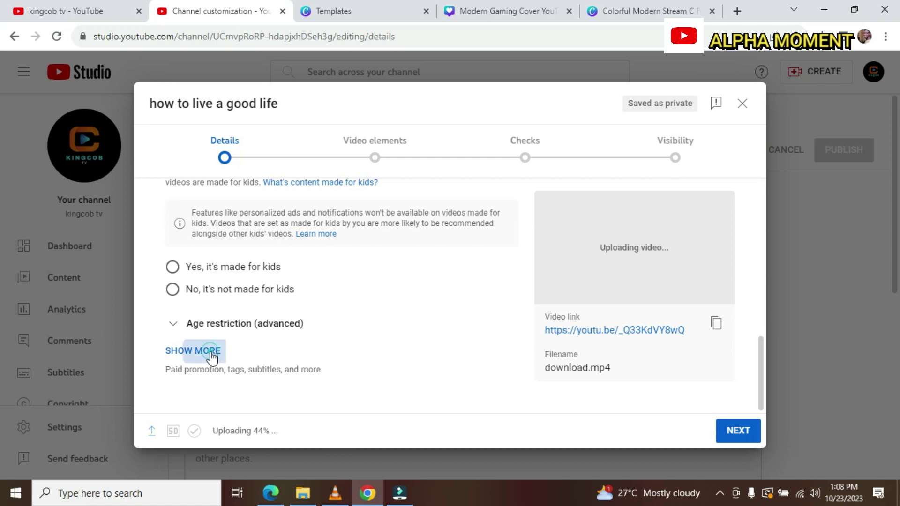
left_click_drag(763, 249, 762, 342)
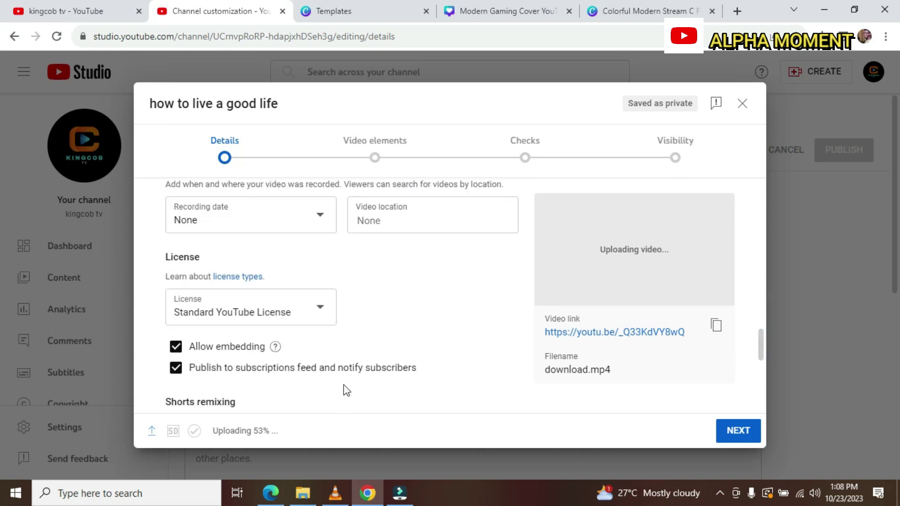
left_click_drag(764, 345, 737, 204)
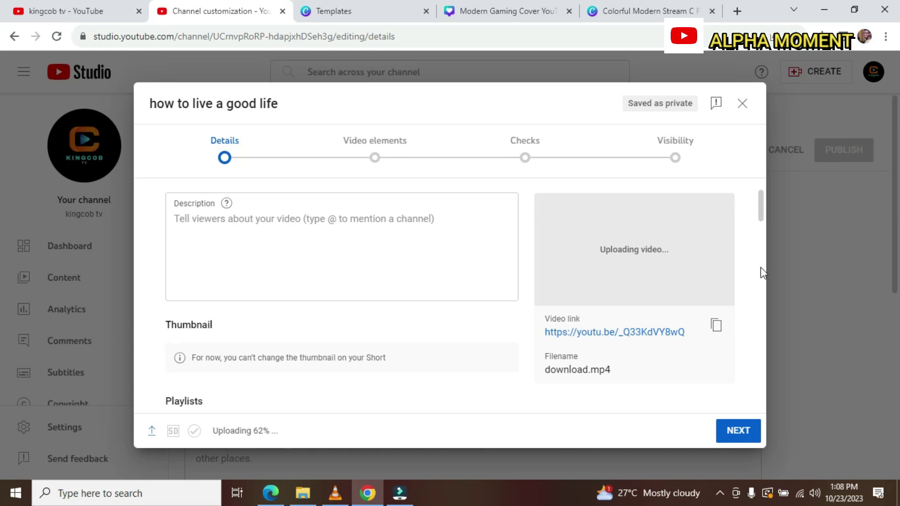
left_click_drag(763, 211, 748, 187)
scroll(752, 209, "down", 1)
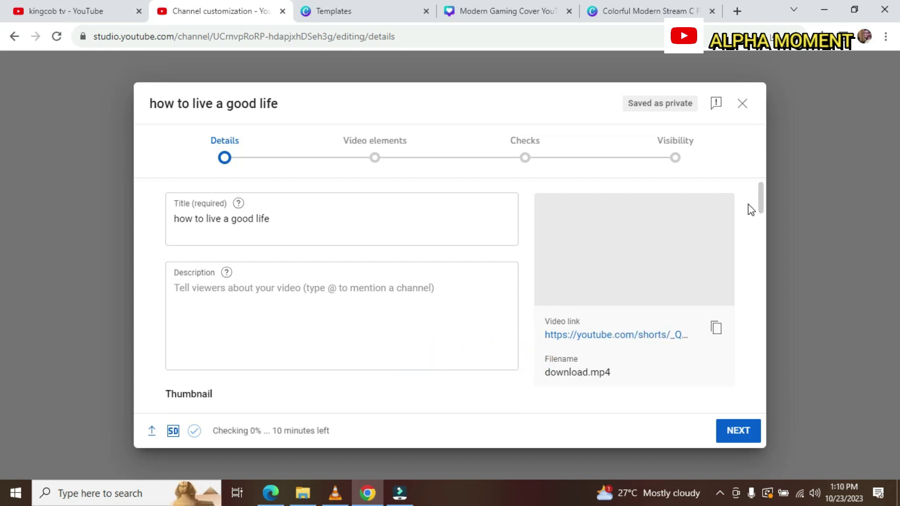
mouse_move(763, 198)
left_mouse_down()
mouse_move(761, 222)
mouse_move(756, 215)
left_mouse_up()
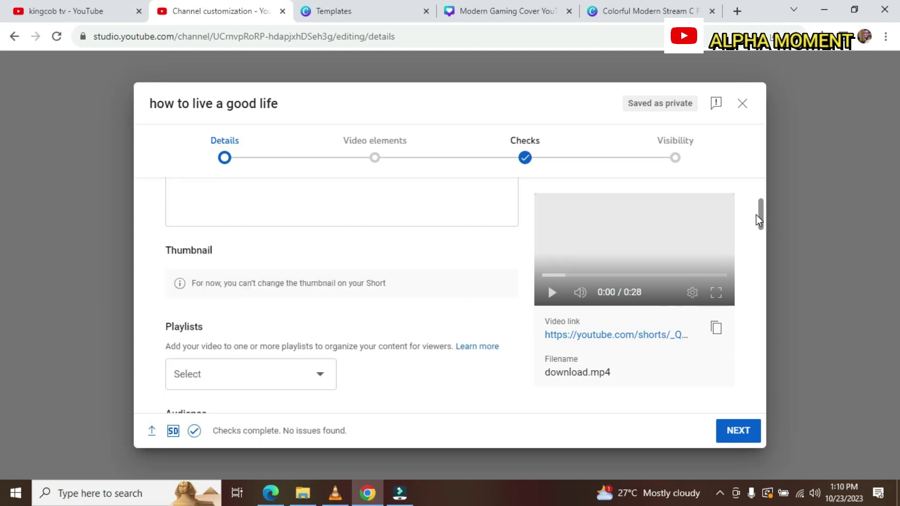
left_click_drag(760, 211, 715, 229)
scroll(721, 346, "down", 1)
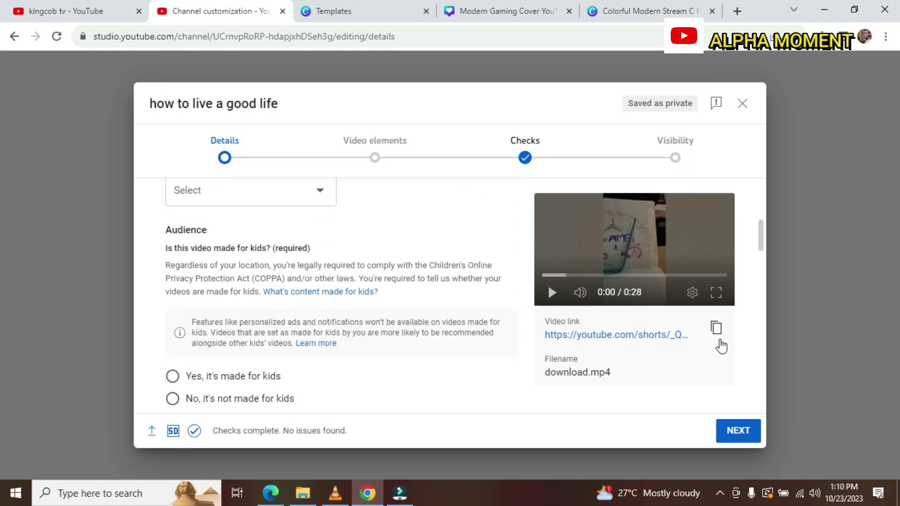
- Declare the video as not made for kids and continue to the video elements
left_click(744, 432)
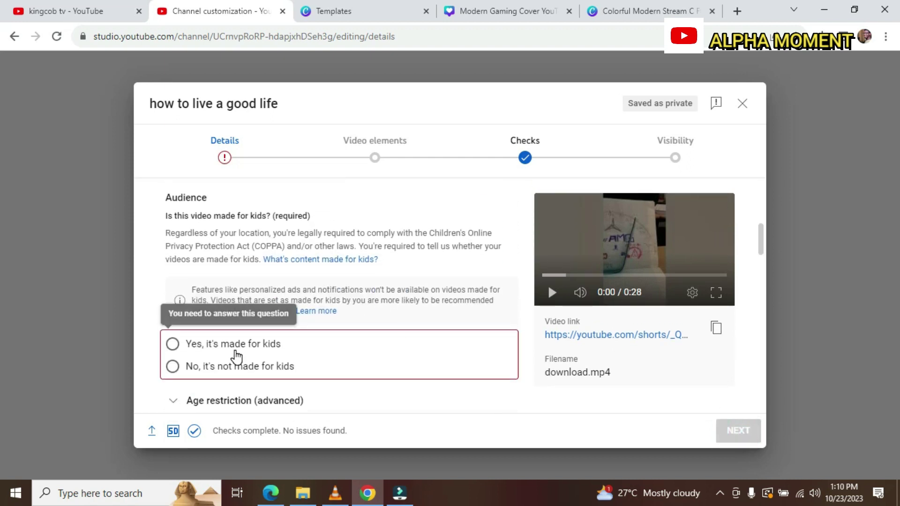
left_click(173, 366)
left_click(741, 432)
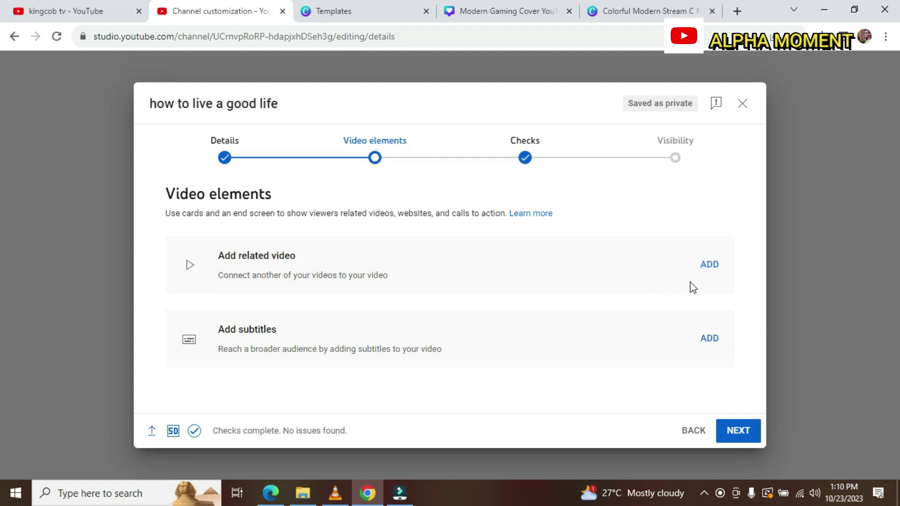
- Continue past the video elements and copyright checks to the visibility settings, dismissing the introduction to checks
left_click(744, 433)
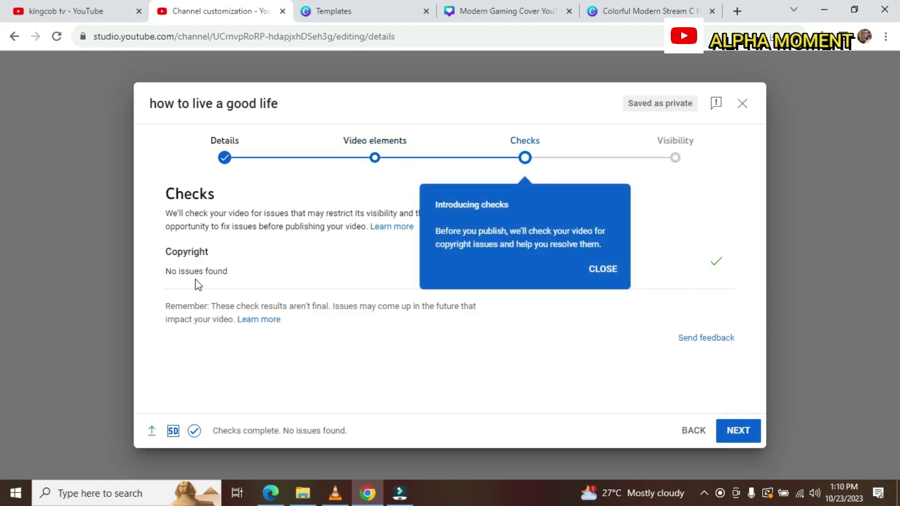
left_click(601, 270)
left_click(741, 435)
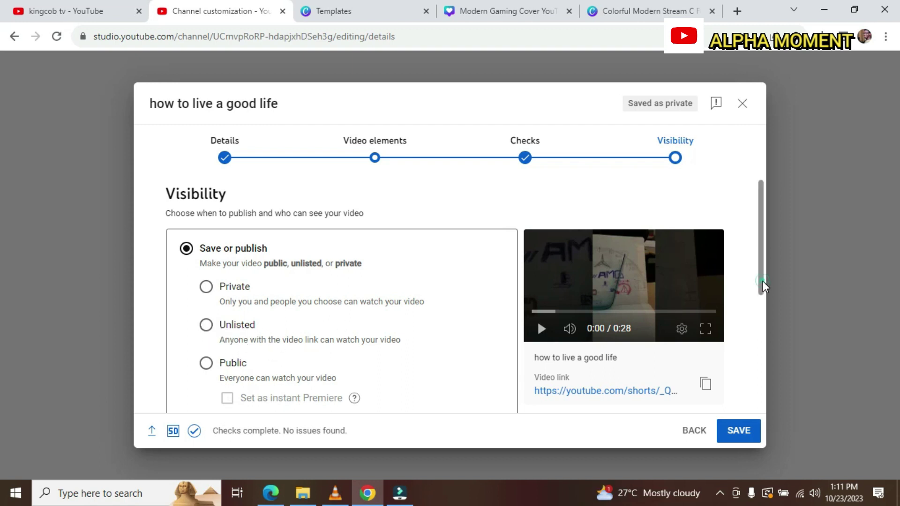
- Try public visibility as an instant Premiere, and try the option to schedule the video's publication
left_click_drag(761, 287, 776, 344)
left_click(207, 252)
left_click(228, 288)
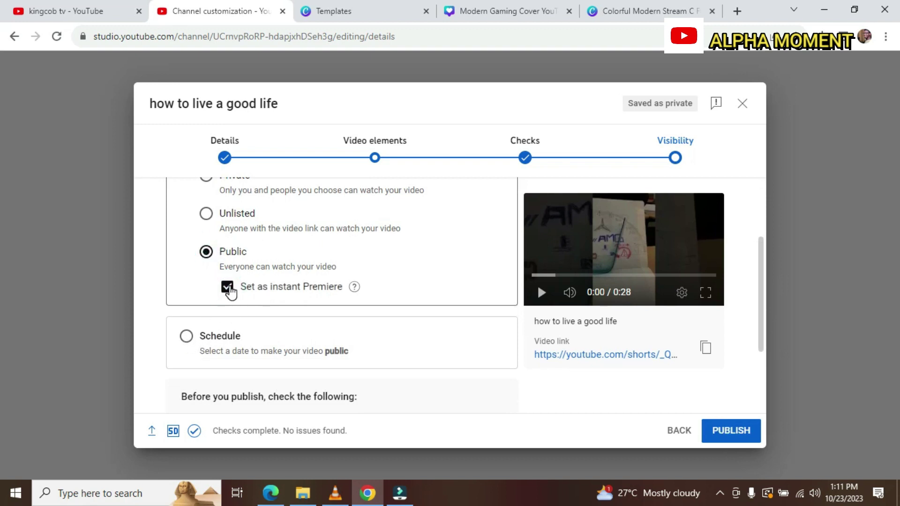
left_click(186, 336)
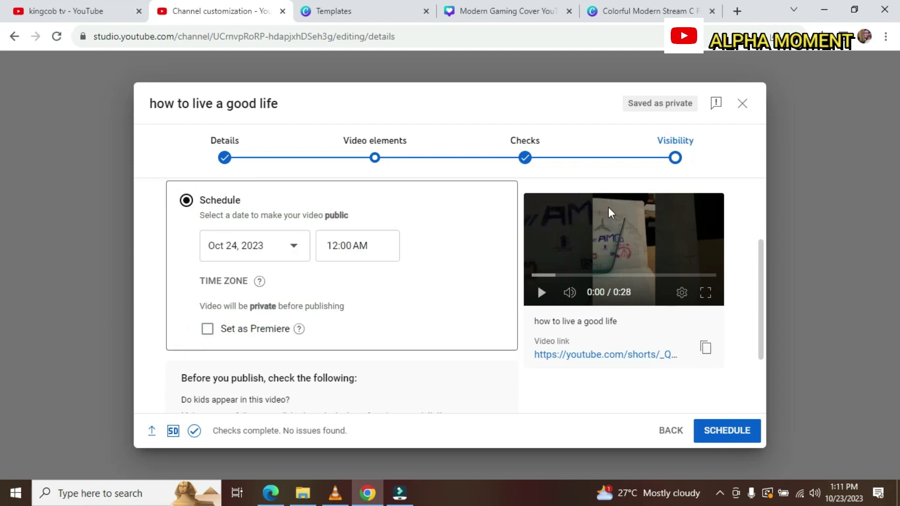
left_click(750, 247)
left_click(187, 200)
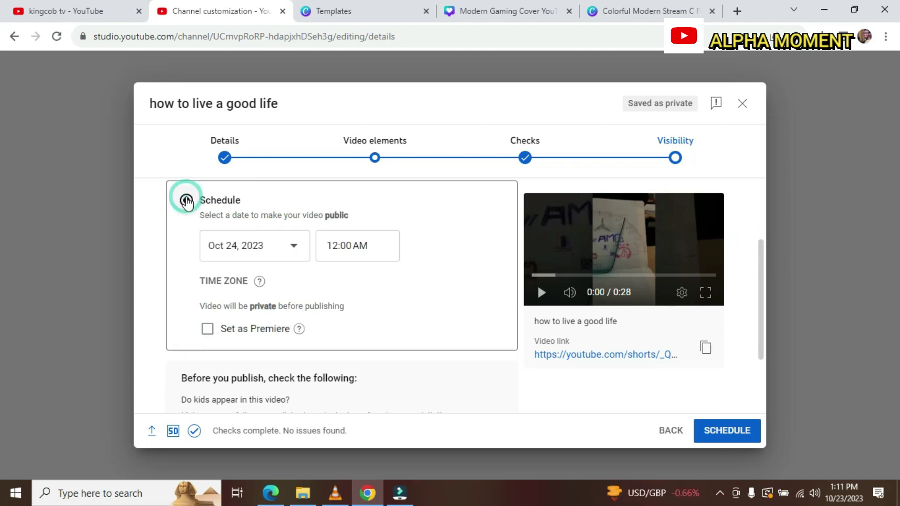
left_click_drag(763, 317, 761, 253)
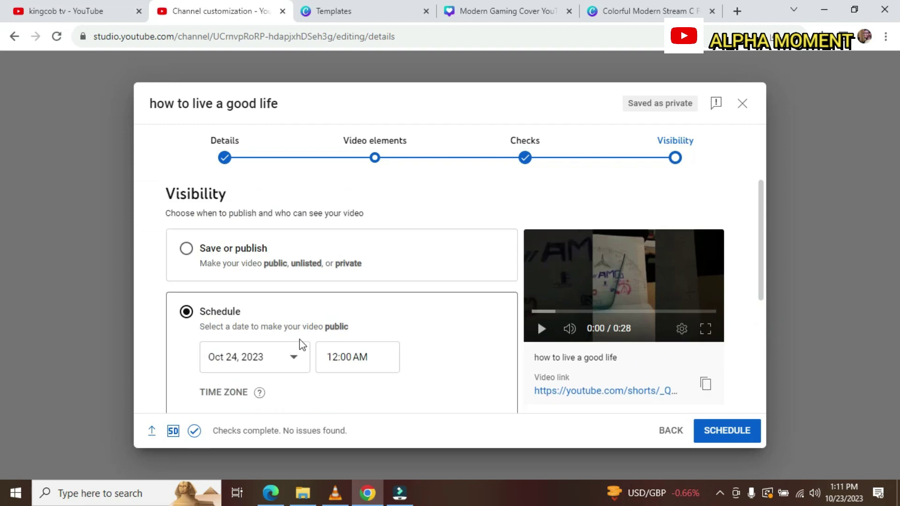
- Set the video to be published immediately with Public visibility, publish it, and dismiss the sharing dialog
left_click(188, 248)
left_click(187, 256)
left_click(206, 364)
left_click(206, 364)
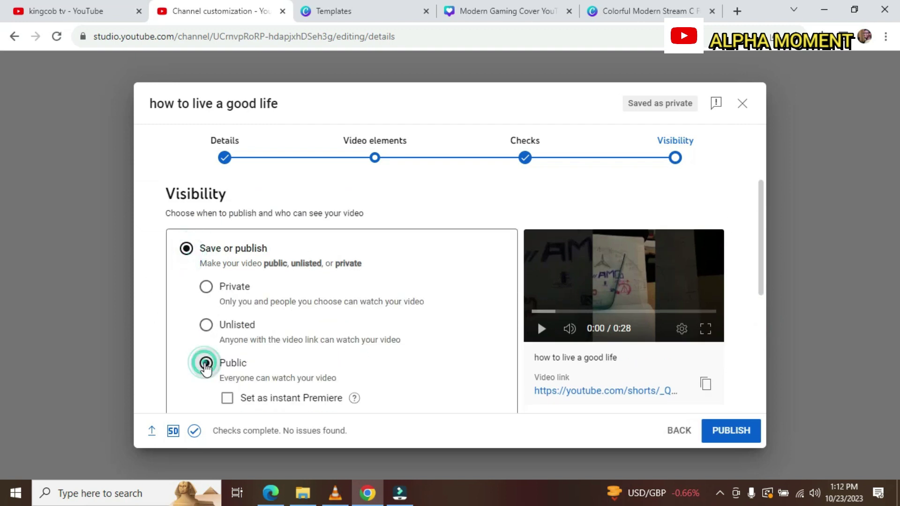
left_click(733, 431)
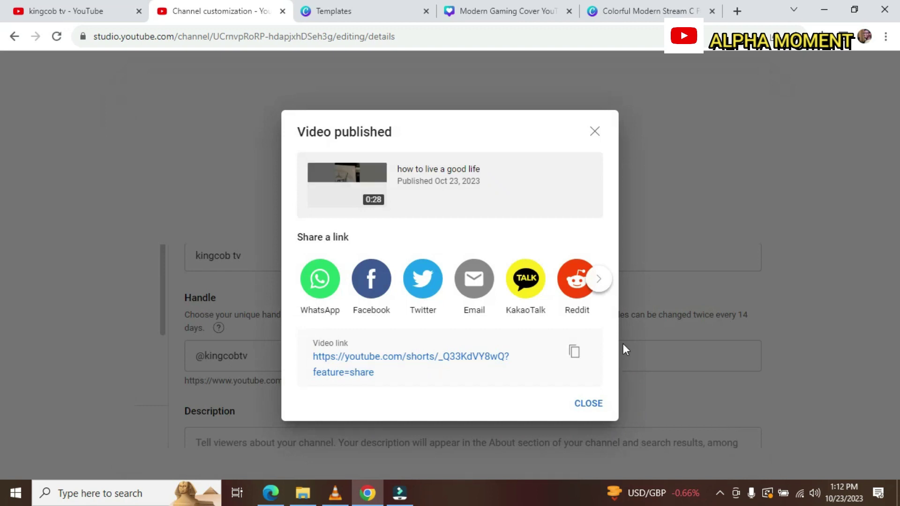
left_click(594, 126)
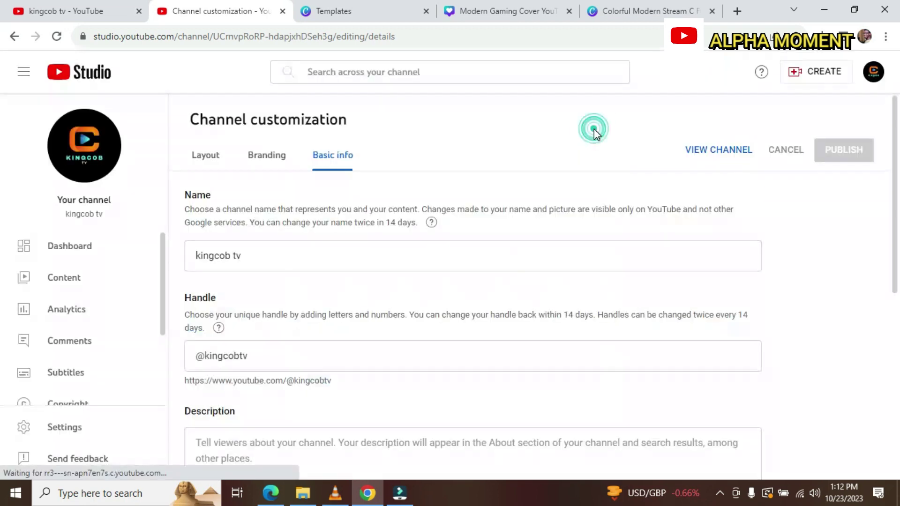
- Open the channel dashboard and review the latest Short's performance and the channel analytics
left_click(64, 256)
scroll(896, 140, "down", 3)
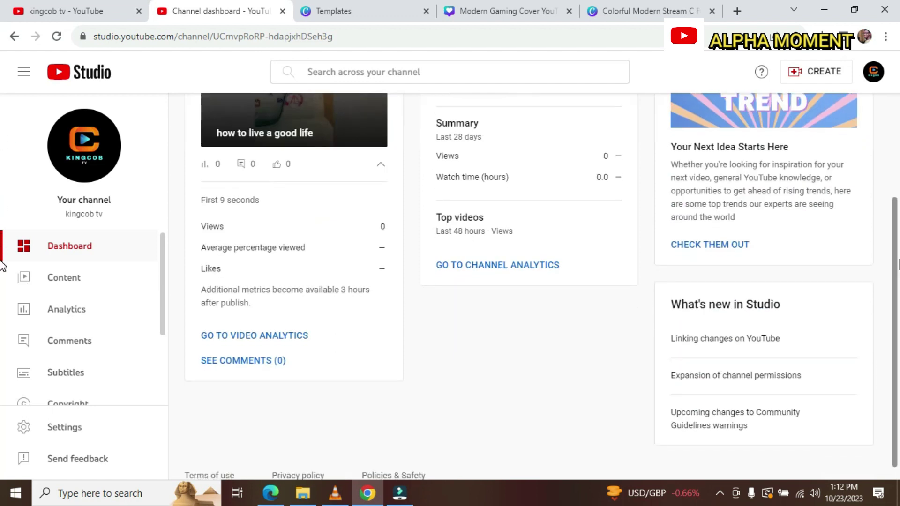
scroll(2, 265, "down", 1)
scroll(2, 298, "up", 4)
scroll(2, 150, "down", 3)
scroll(3, 311, "up", 3)
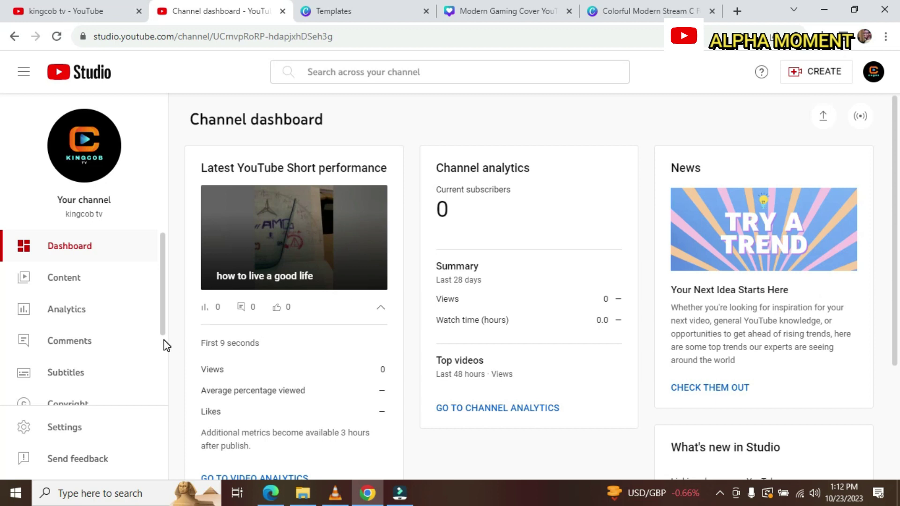
scroll(164, 282, "down", 2)
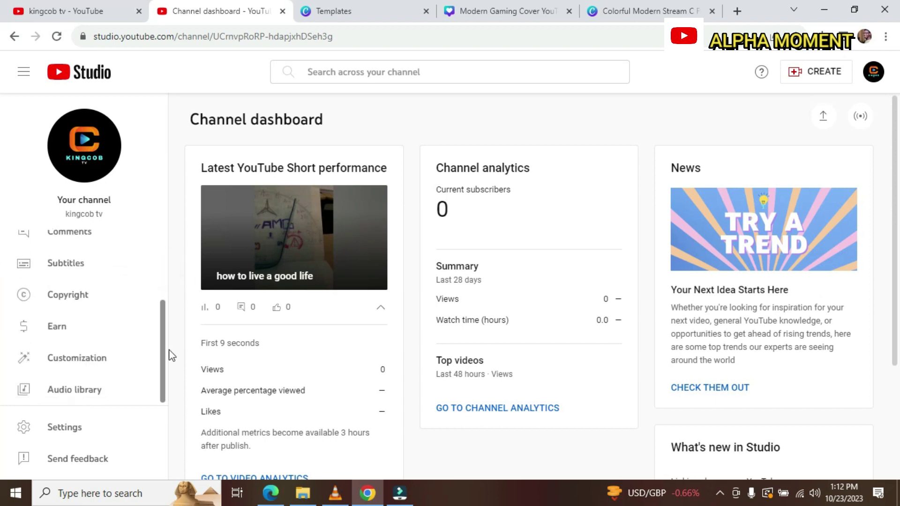
scroll(165, 333, "down", 1)
left_click(164, 346)
scroll(5, 282, "down", 3)
scroll(4, 328, "up", 3)
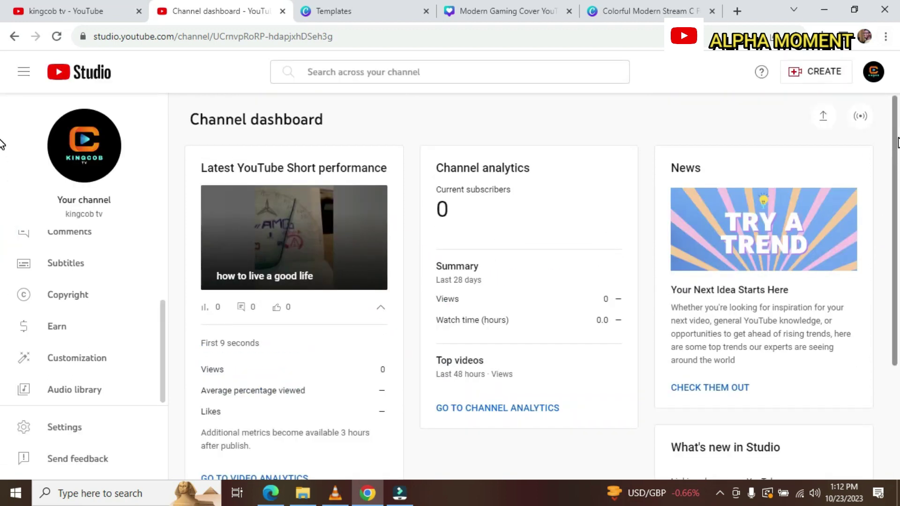
scroll(2, 187, "down", 3)
scroll(2, 281, "up", 3)
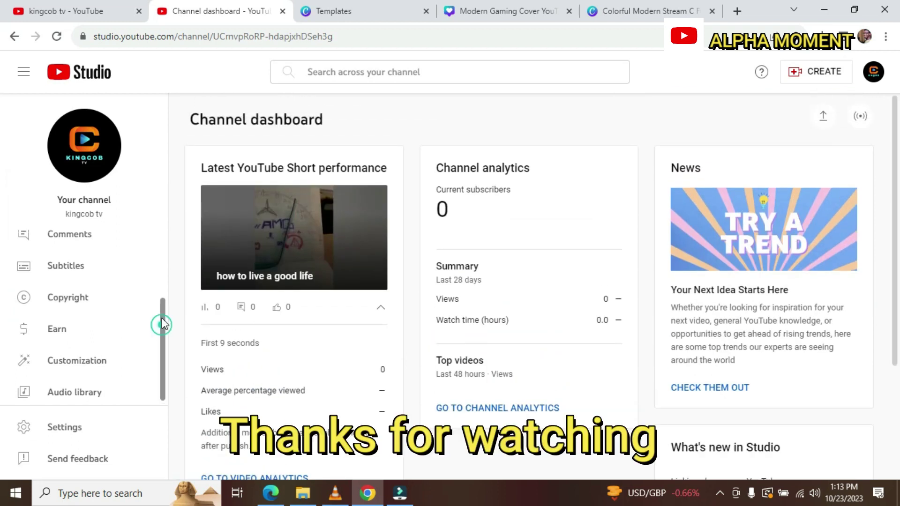
scroll(160, 300, "up", 3)
left_click_drag(162, 249, 173, 474)
mouse_move(163, 399)
left_mouse_down()
mouse_move(163, 281)
mouse_move(187, 393)
mouse_move(160, 390)
left_mouse_up()
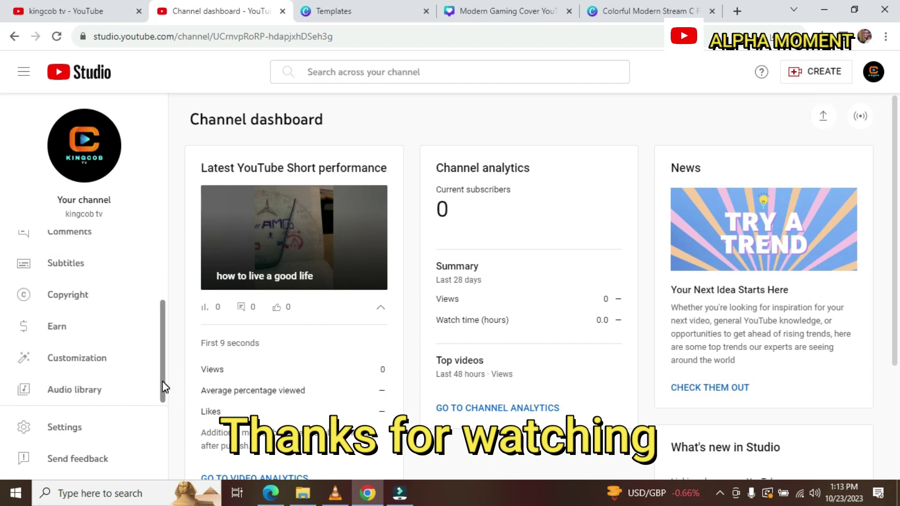